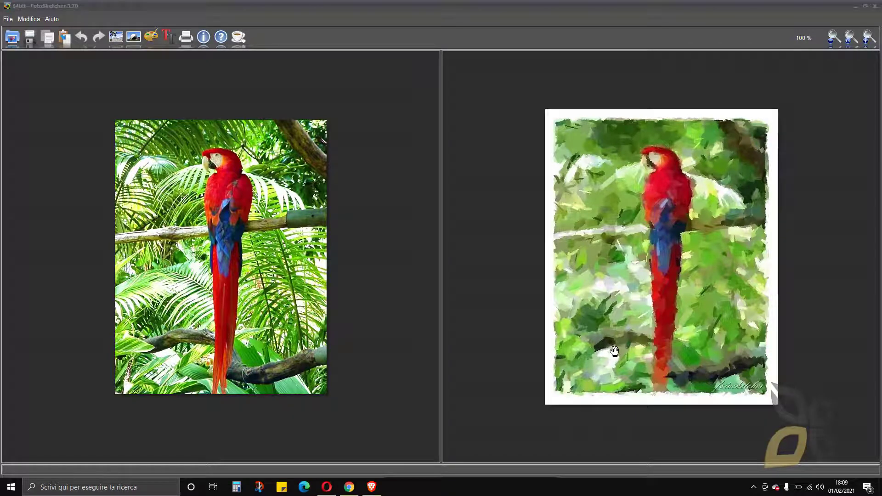
# Bring the FotoSketcher window with the rendered parrot painting into focus
pyautogui.click(78, 6)
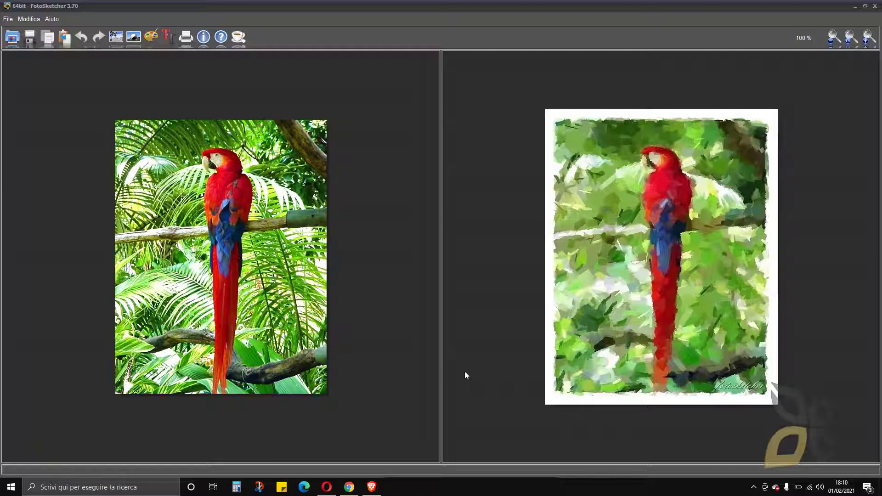
# Open the first fotosketcher.com result from the Google results in a new tab
pyautogui.click(371, 487)
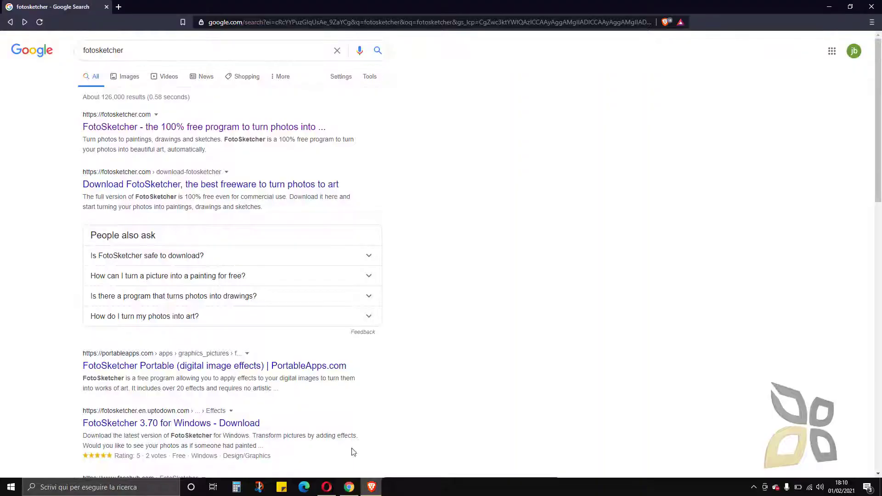
pyautogui.click(90, 50)
pyautogui.doubleClick(89, 50)
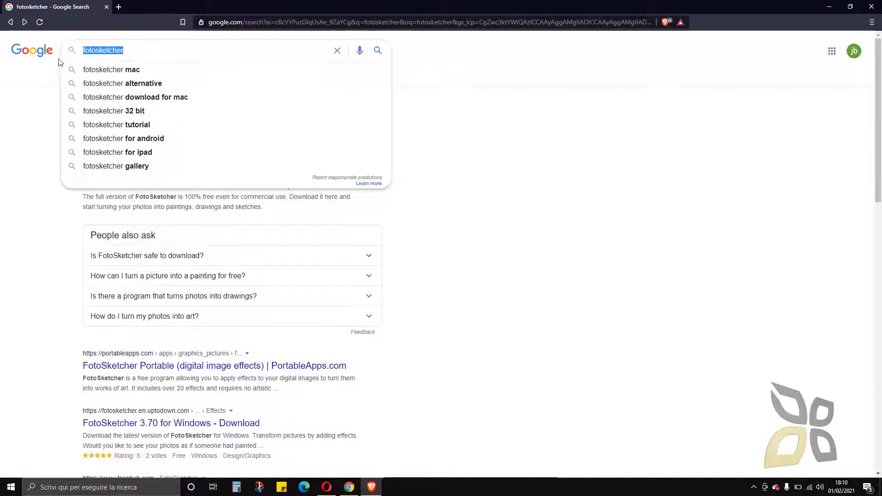
pyautogui.click(34, 142)
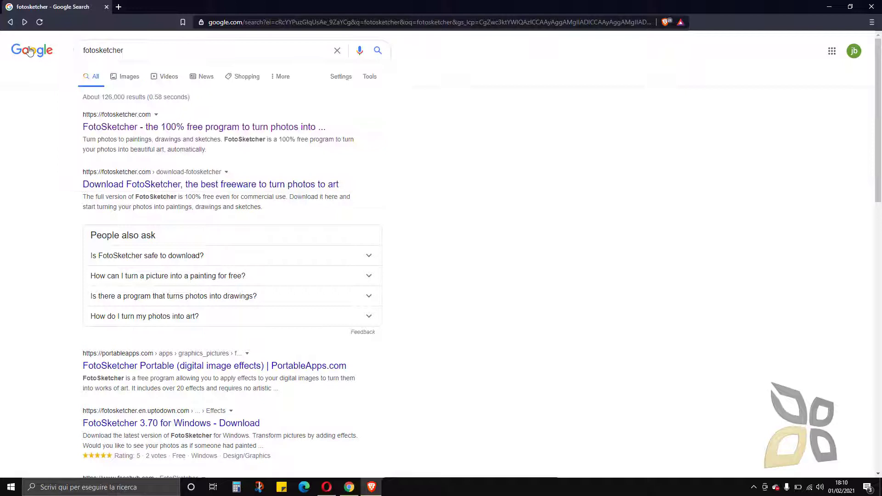
pyautogui.rightClick(211, 131)
pyautogui.click(232, 136)
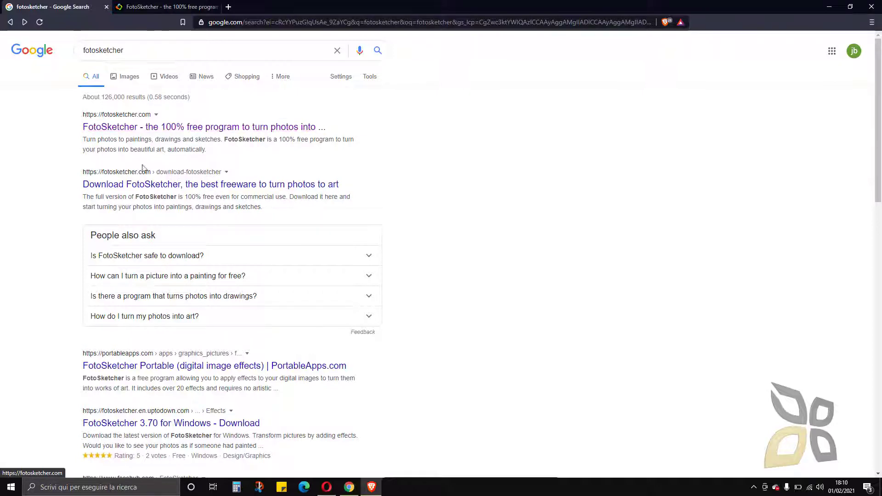
# Scroll through the rest of the Google results for fotosketcher
pyautogui.scroll(-4, 266, 282)
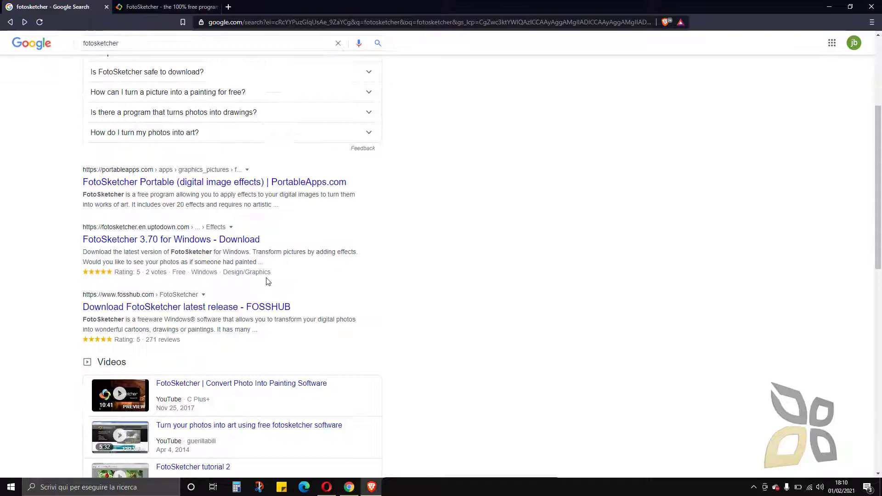
pyautogui.scroll(-6, 268, 281)
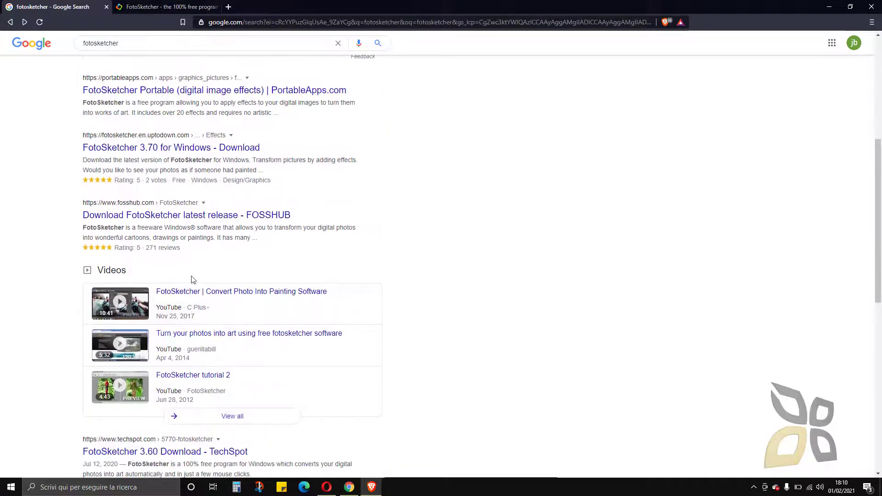
pyautogui.scroll(-5, 221, 281)
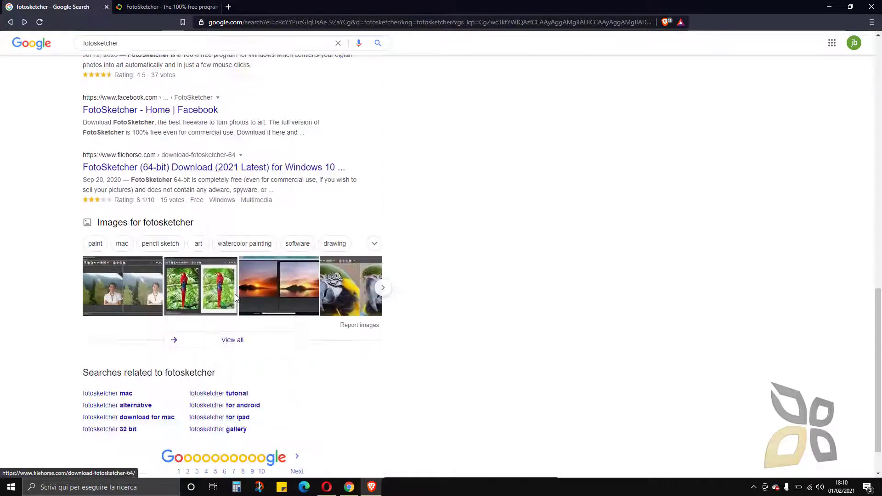
pyautogui.scroll(15, 159, 352)
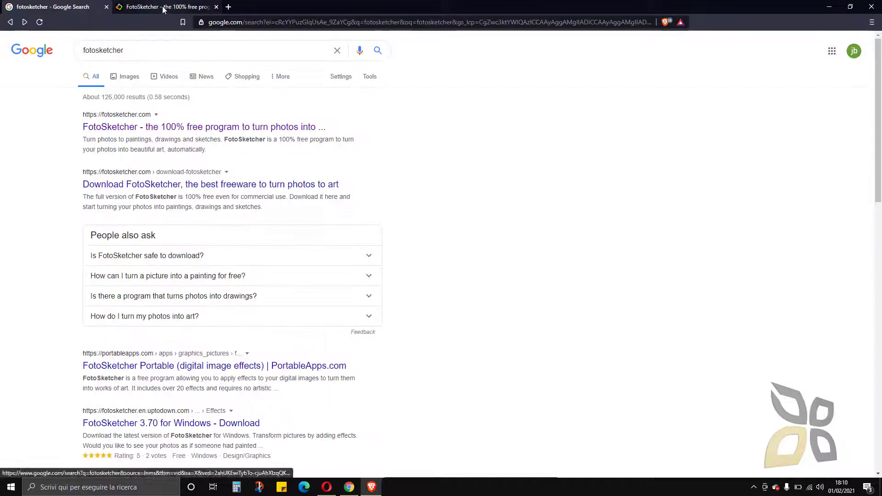
# Switch to the fotosketcher.com tab and scroll the home page's before-and-after images down to Donate
pyautogui.click(161, 6)
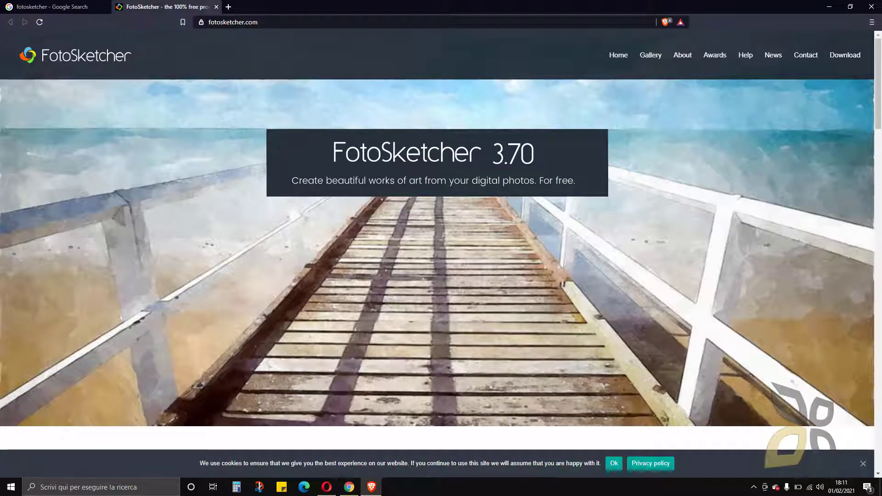
pyautogui.click(263, 23)
pyautogui.scroll(-12, 431, 239)
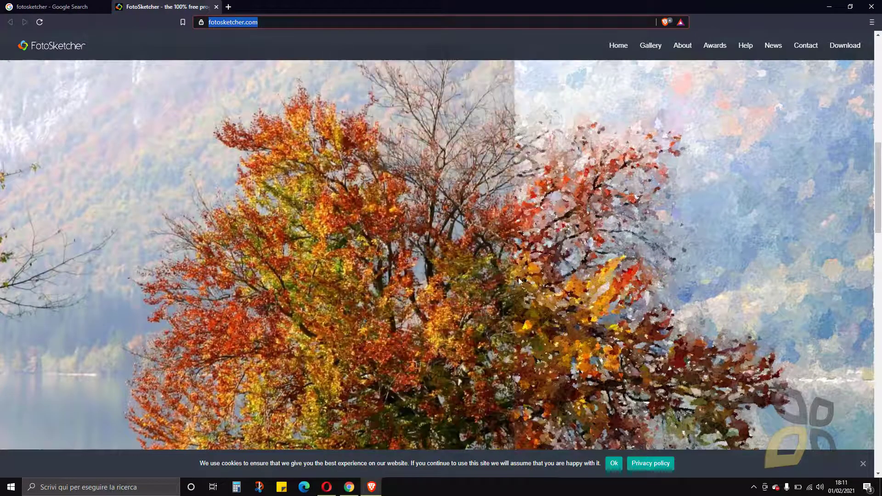
pyautogui.scroll(-5, 401, 270)
pyautogui.scroll(-8, 408, 265)
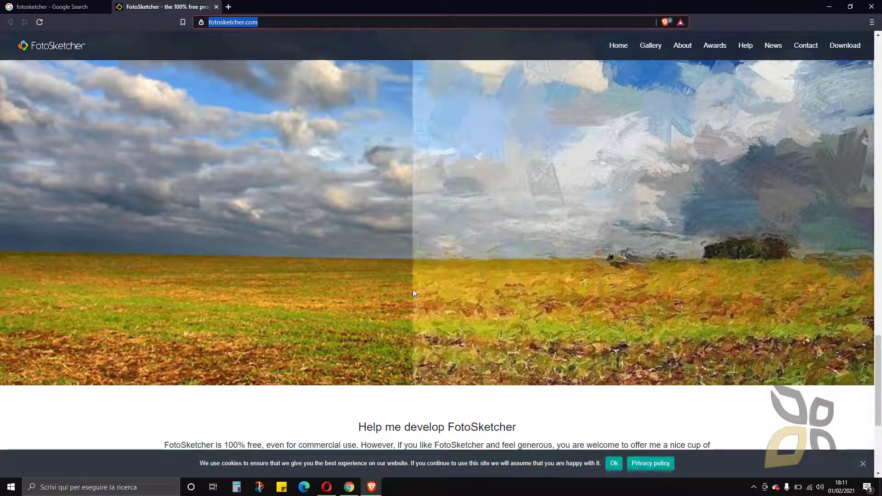
pyautogui.scroll(-5, 443, 270)
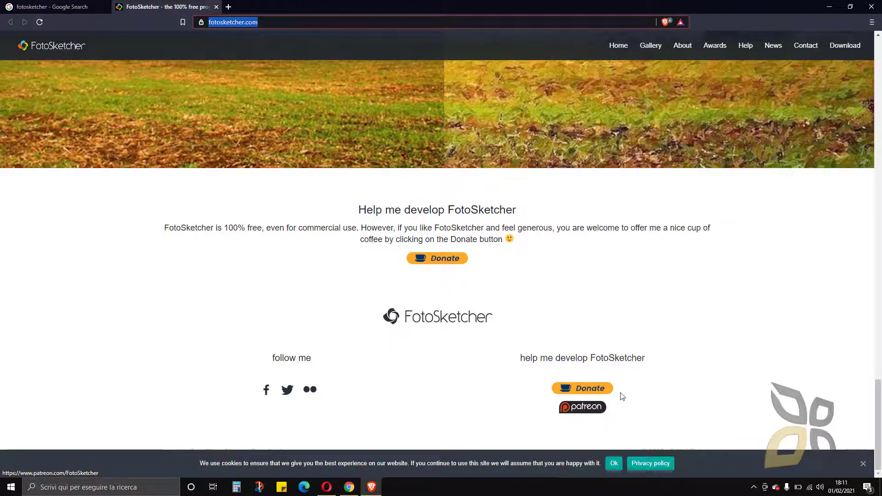
pyautogui.scroll(15, 691, 321)
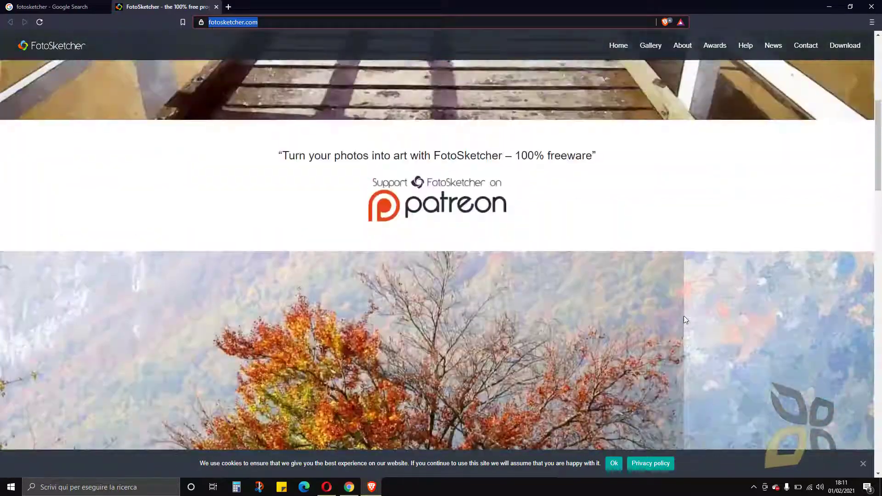
# Open the Gallery page and browse thumbnails like Pencil Sketch 3 and Vintage photo
pyautogui.scroll(5, 684, 316)
pyautogui.click(650, 56)
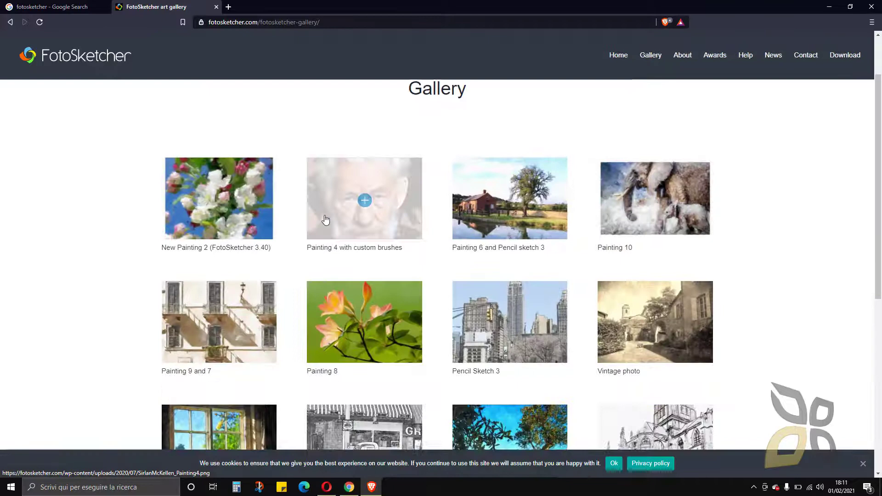
pyautogui.scroll(-4, 325, 219)
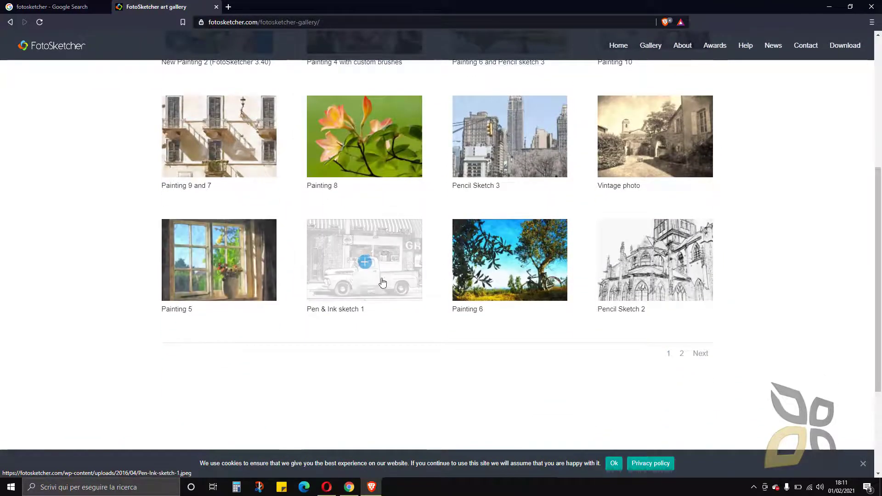
pyautogui.scroll(1, 333, 225)
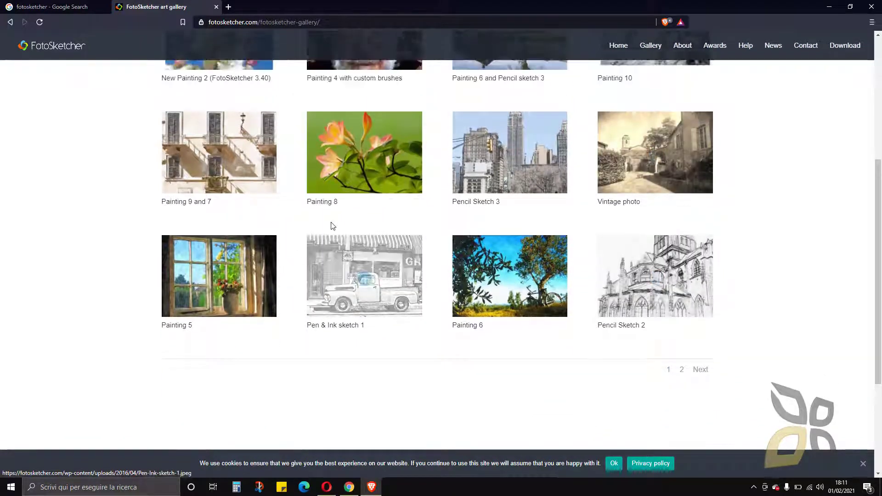
pyautogui.scroll(2, 333, 225)
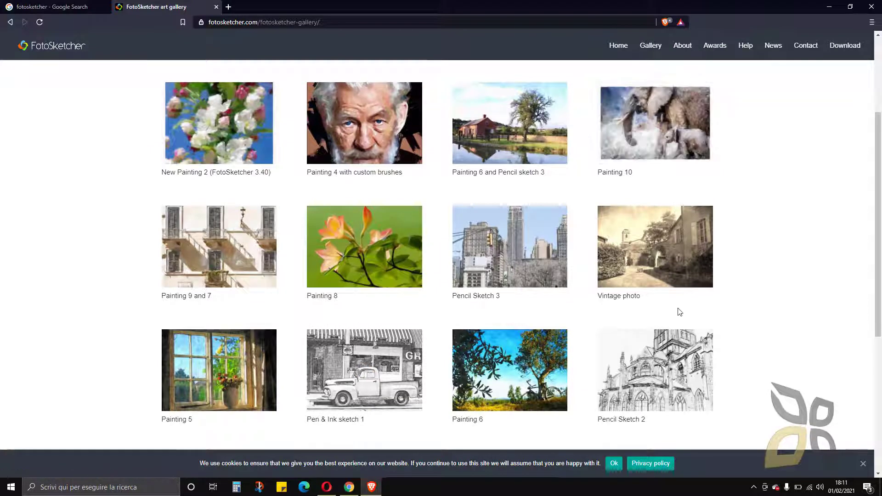
pyautogui.scroll(2, 681, 309)
pyautogui.scroll(2, 694, 305)
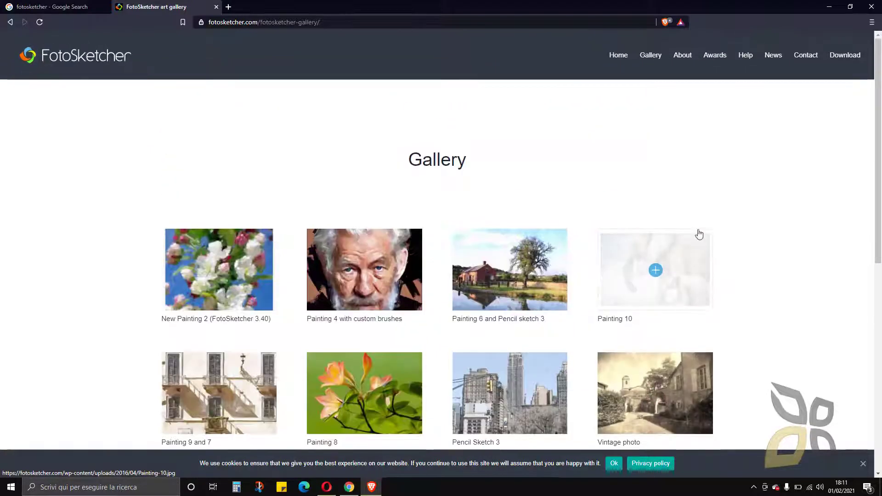
# Start the direct download of the FotoSketcher 3.70 full version as fotosketcher-3-70, then close the save prompt
pyautogui.click(841, 57)
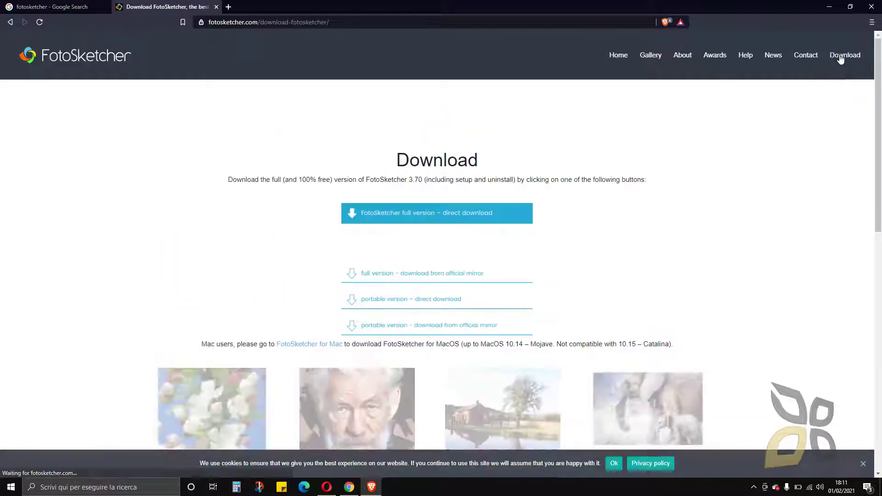
pyautogui.click(384, 212)
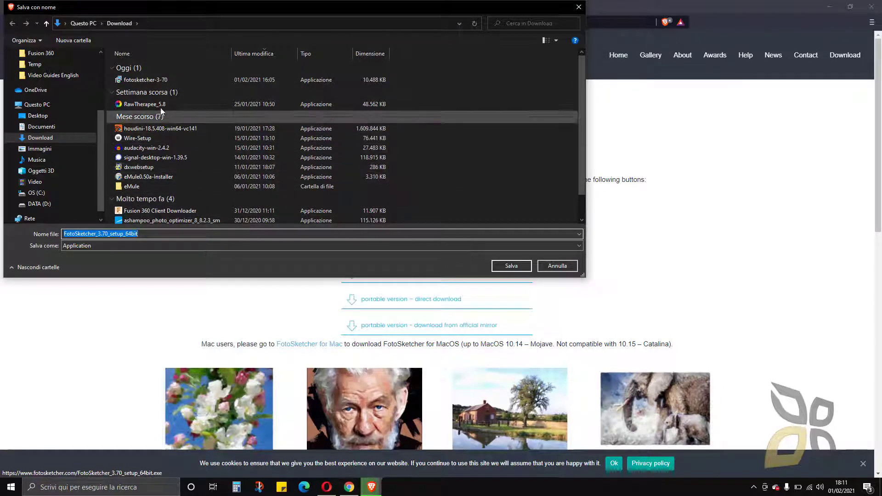
pyautogui.click(152, 82)
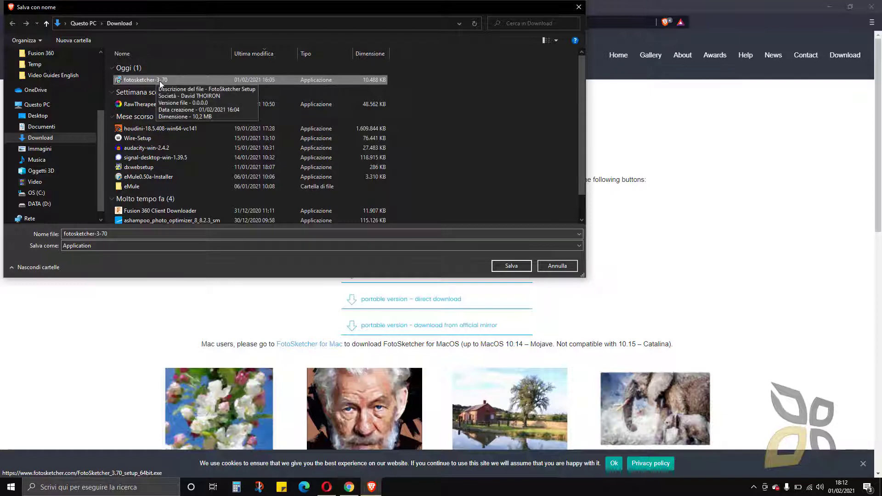
pyautogui.click(544, 268)
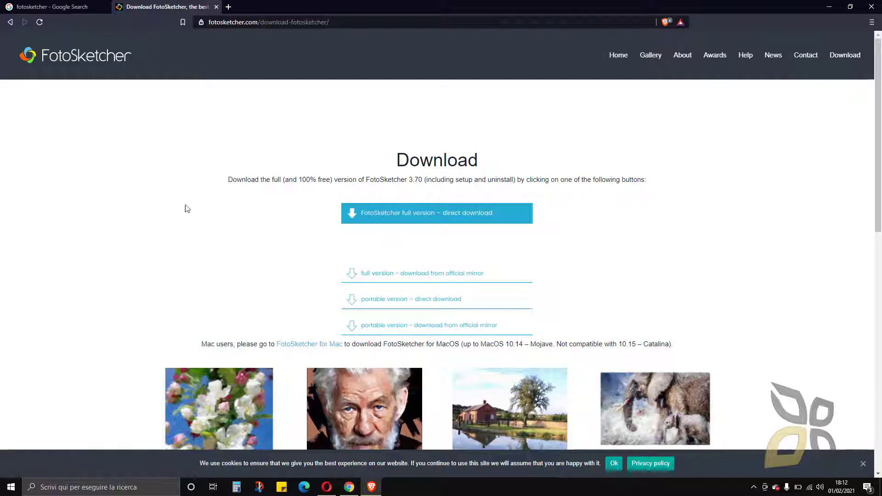
# Launch the fotosketcher-3-70 installer from the Download folder in File Explorer
pyautogui.click(833, 7)
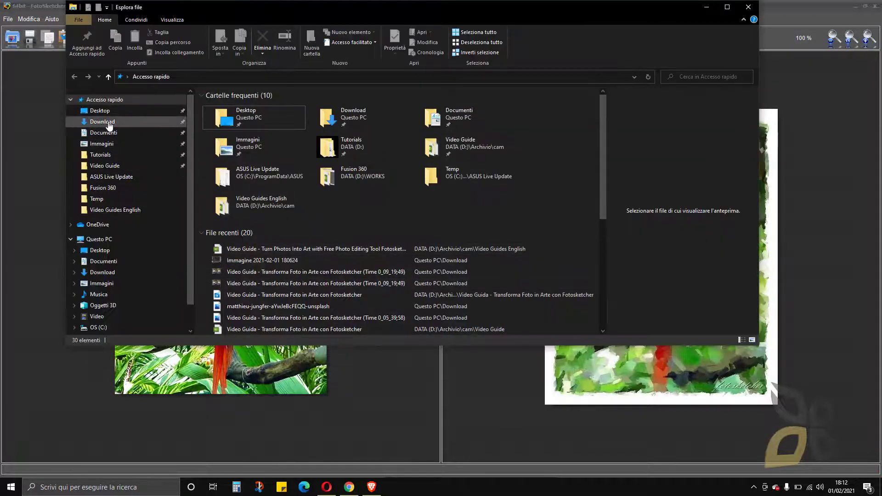
pyautogui.click(106, 122)
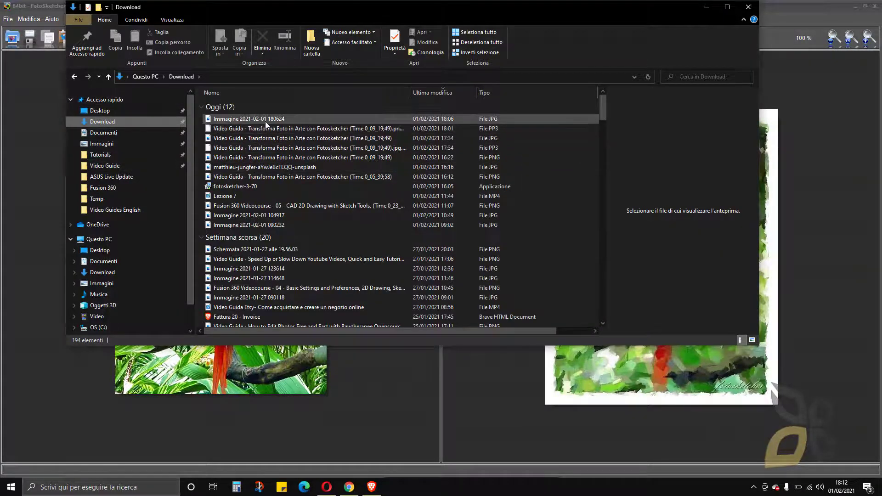
pyautogui.click(226, 189)
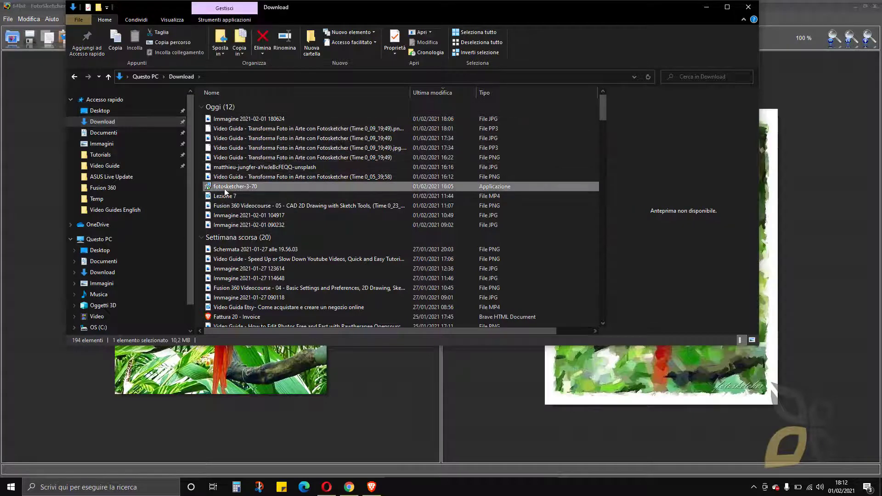
pyautogui.doubleClick(224, 189)
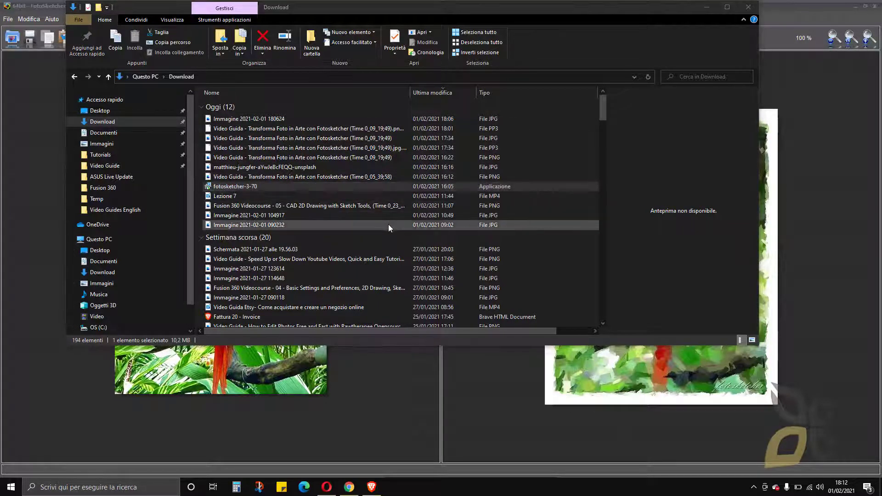
# Run the setup in English with a desktop shortcut, through to Install
pyautogui.click(422, 242)
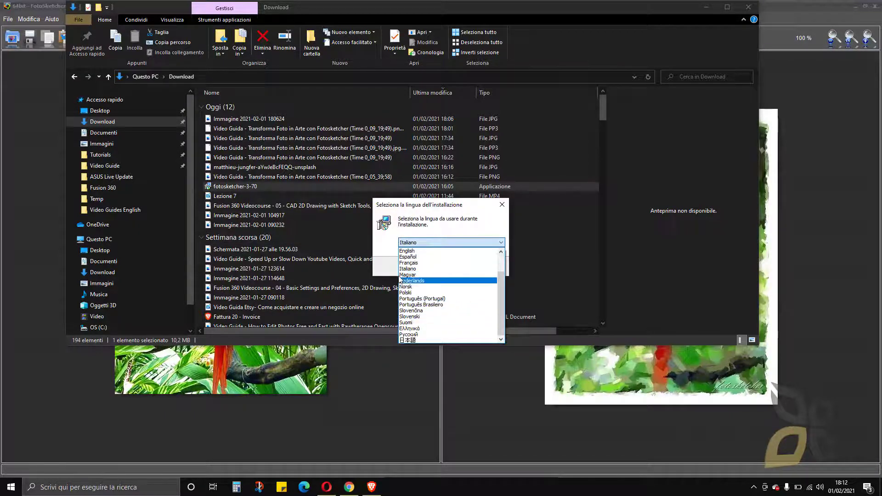
pyautogui.click(404, 250)
pyautogui.click(451, 267)
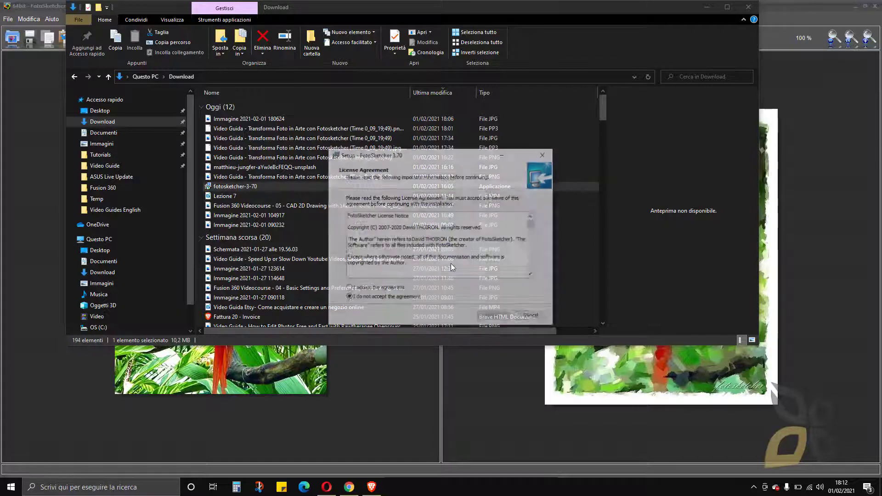
pyautogui.click(494, 317)
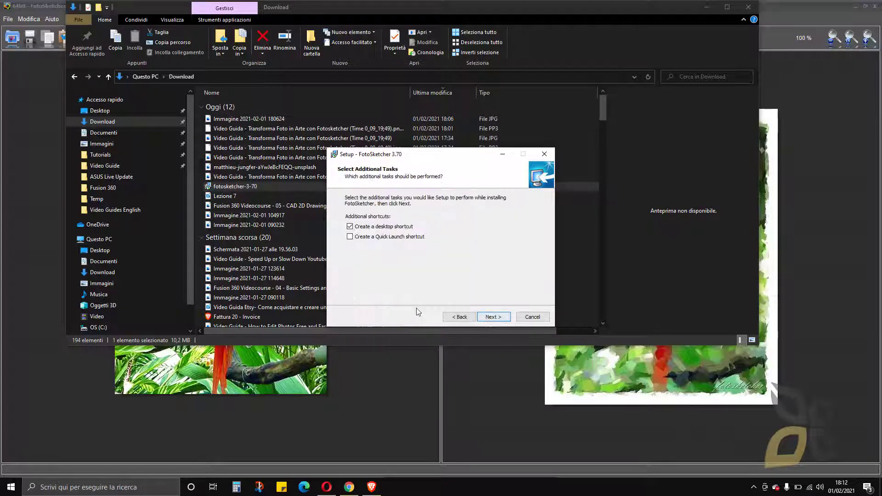
pyautogui.click(398, 235)
pyautogui.click(492, 318)
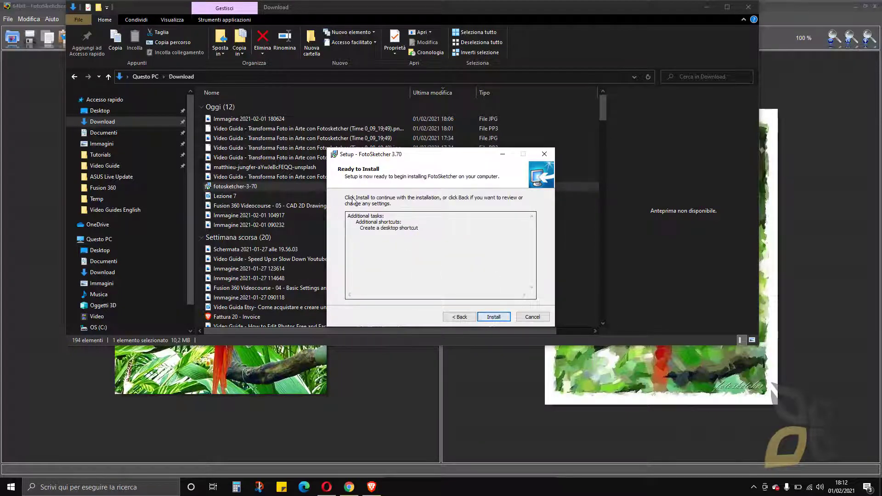
pyautogui.click(491, 318)
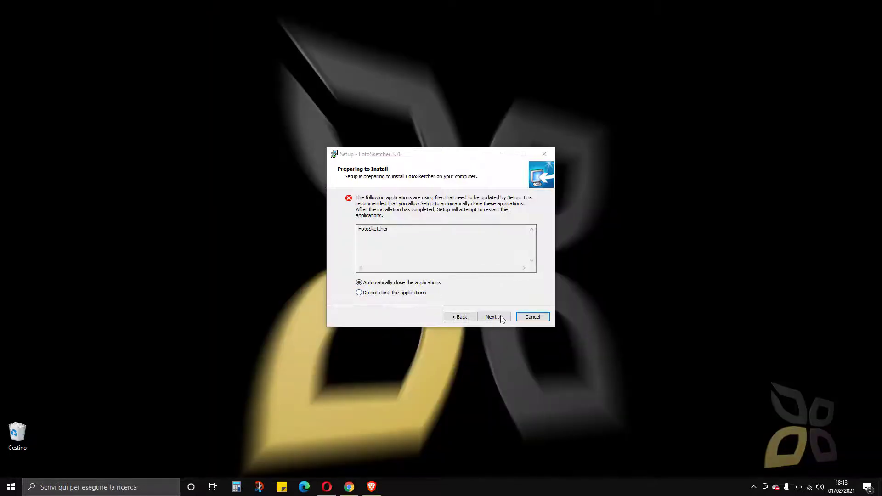
# Let setup close FotoSketcher and complete the installation, then minimise the browser to reveal it
pyautogui.click(501, 316)
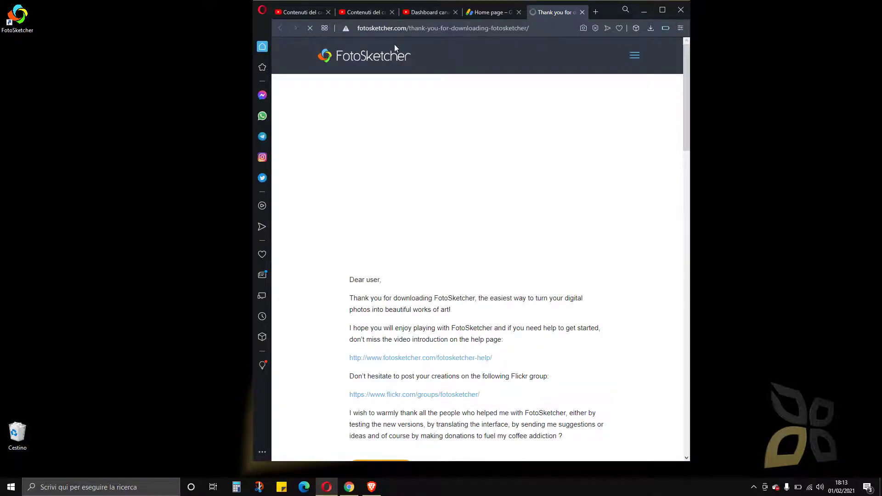
pyautogui.click(637, 15)
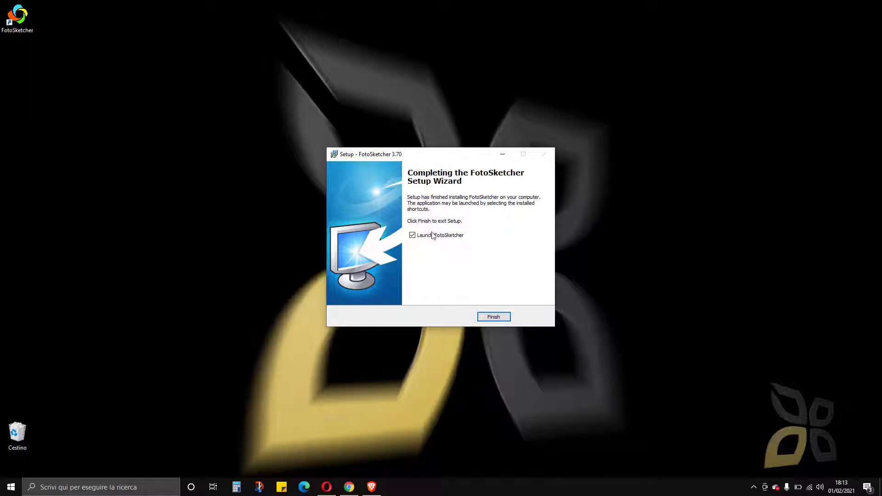
# Close the wizard, bin the desktop shortcut, and launch FotoSketcher via a Start search for 'fotosketch'
pyautogui.click(494, 317)
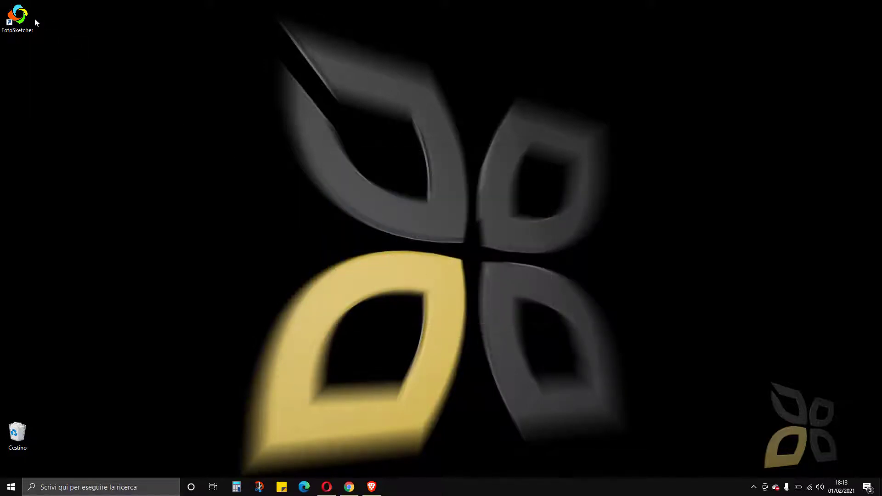
pyautogui.moveTo(26, 16); pyautogui.dragTo(23, 444)
pyautogui.click(11, 487)
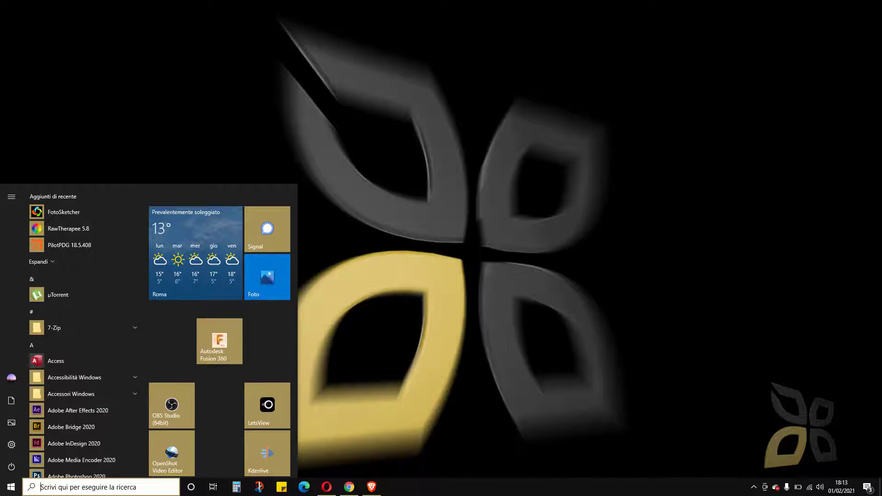
pyautogui.write('foto')
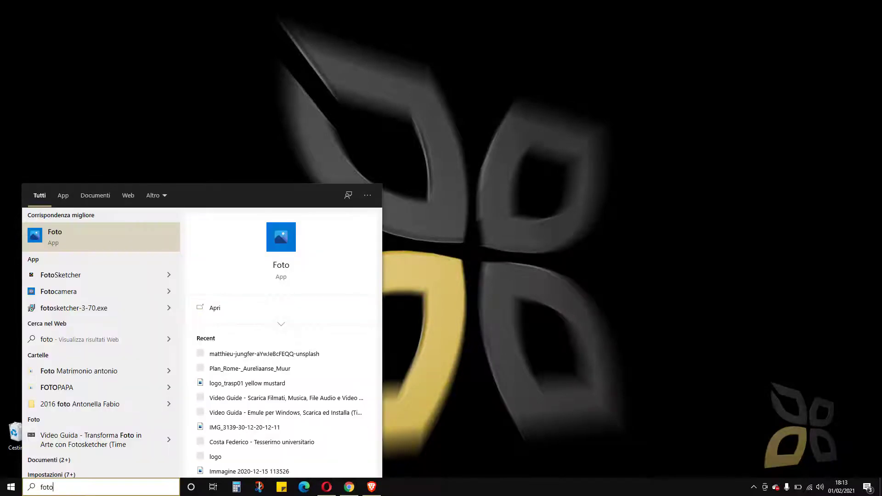
pyautogui.write('sketch')
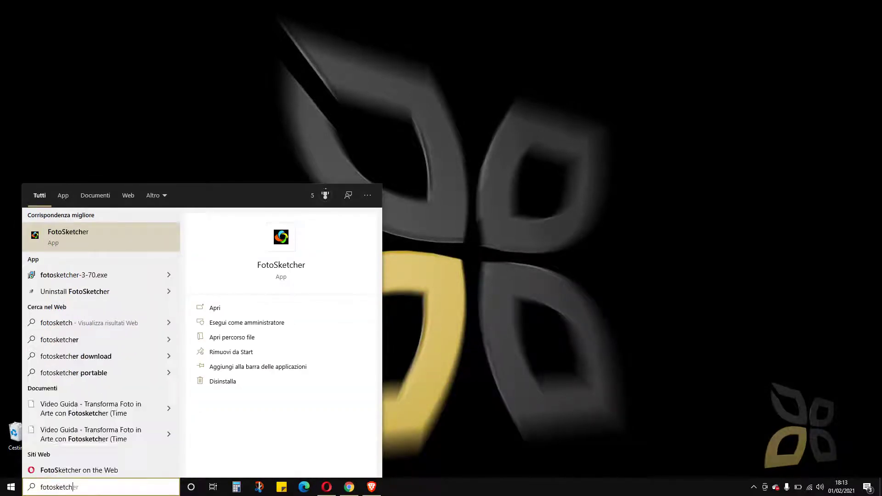
pyautogui.click(70, 233)
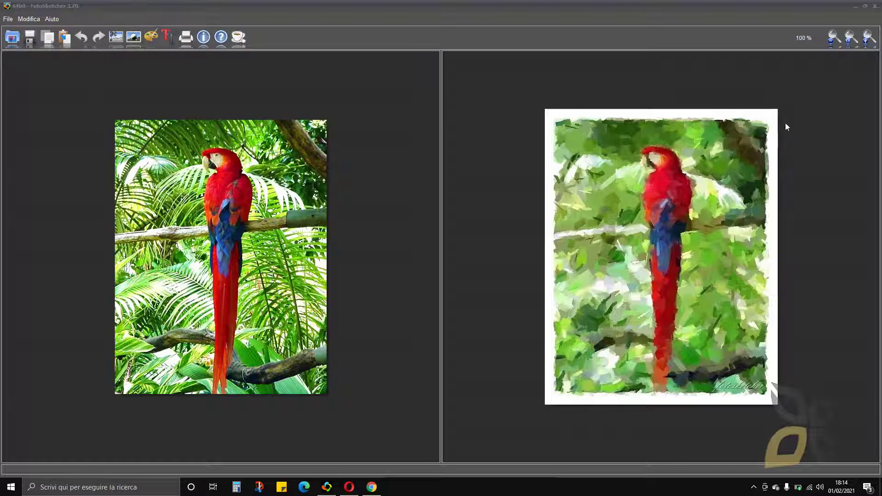
# Zoom the view of the parrot photo and its painting in to 137%
pyautogui.click(871, 41)
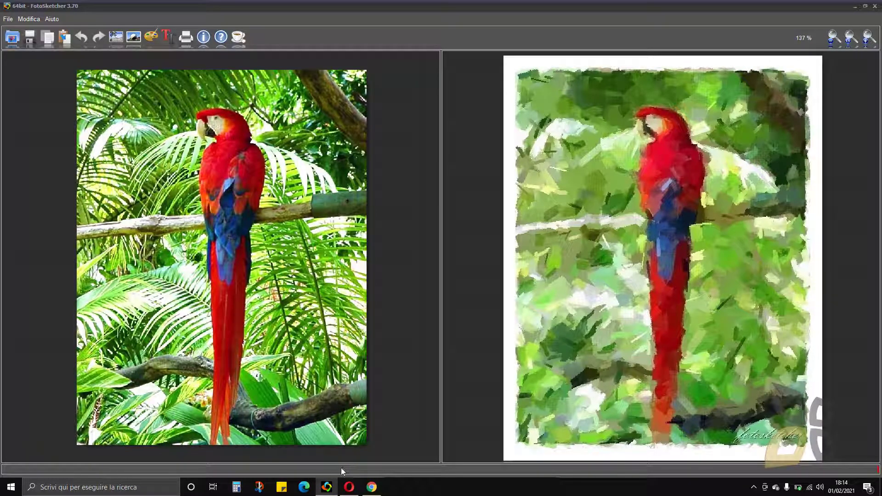
pyautogui.click(29, 18)
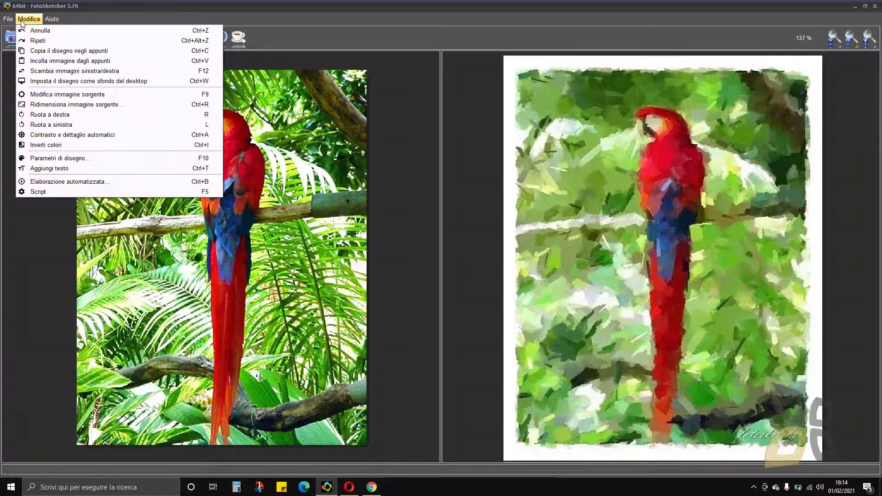
pyautogui.click(42, 18)
pyautogui.click(40, 18)
pyautogui.moveTo(7, 20)
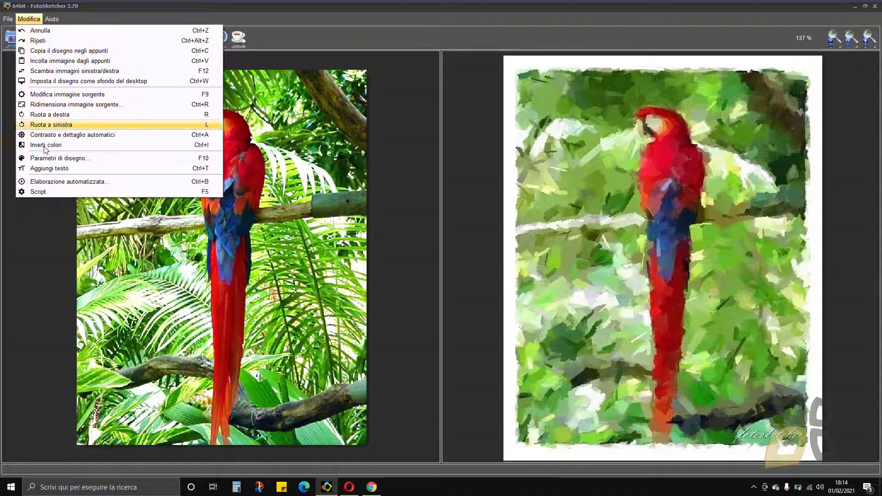
pyautogui.click(42, 115)
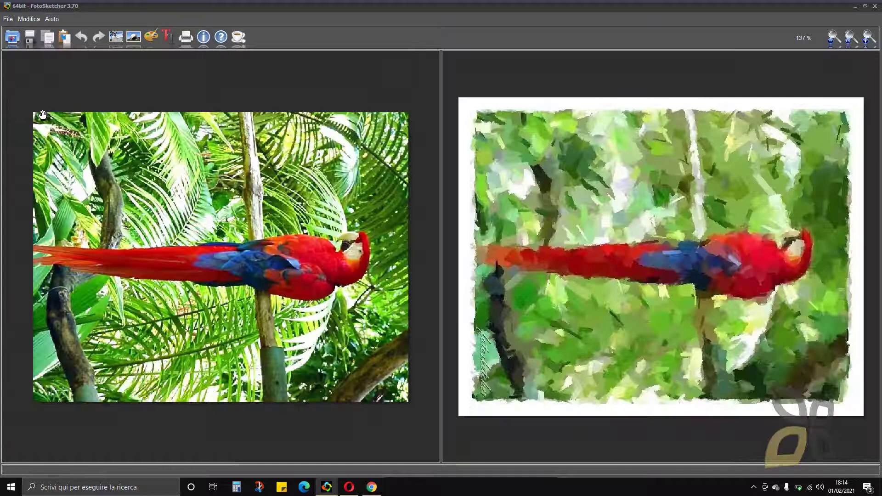
pyautogui.click(29, 19)
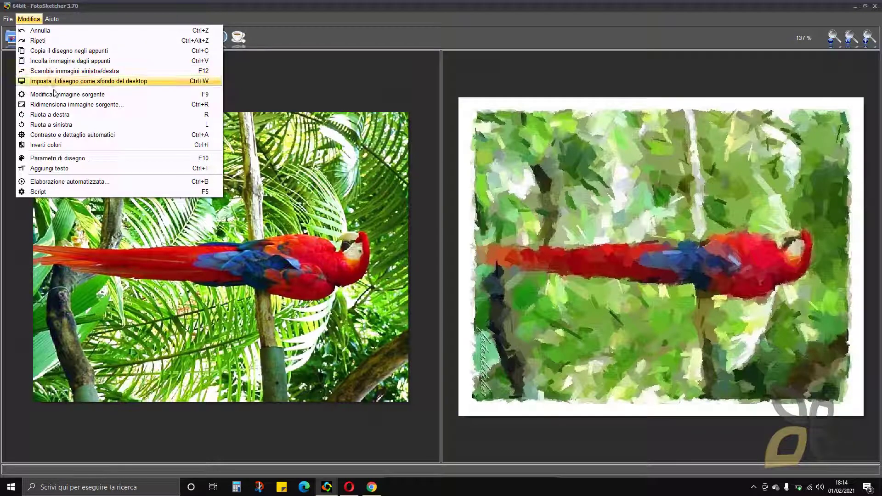
pyautogui.click(53, 125)
pyautogui.click(29, 19)
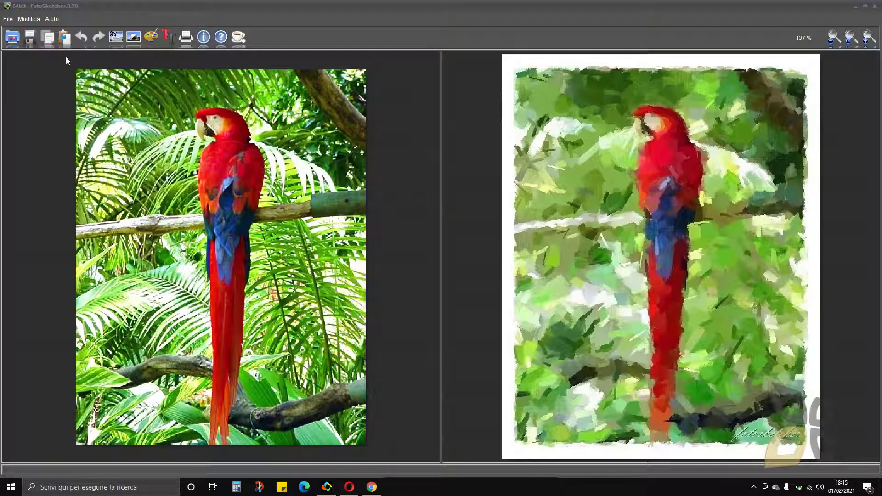
# Change the interface language to English via Aiuto > Seleziona lingua
pyautogui.click(48, 21)
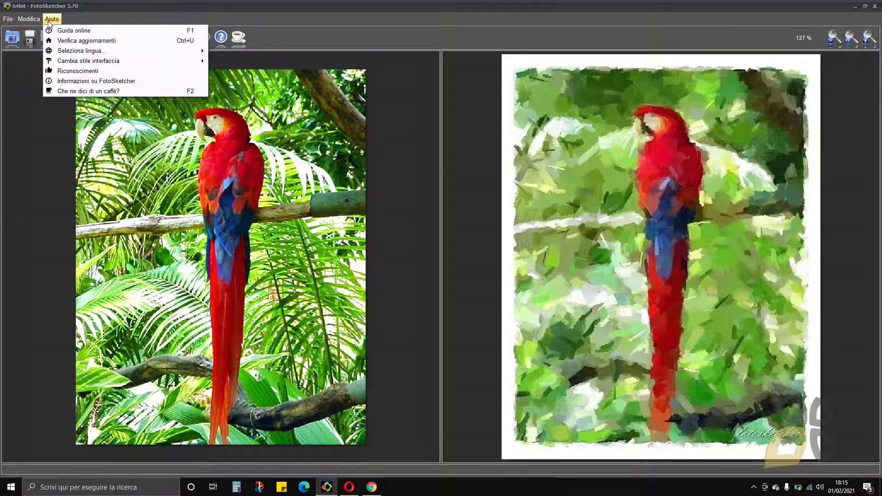
pyautogui.click(53, 20)
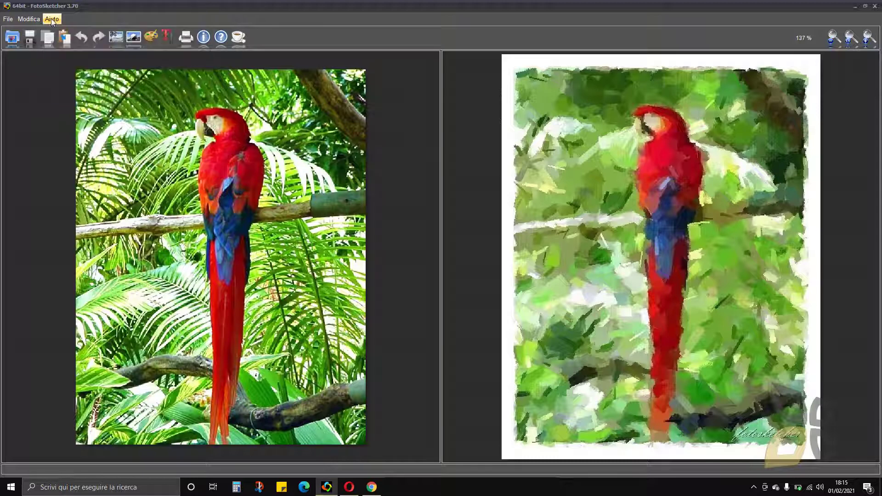
pyautogui.click(54, 21)
pyautogui.click(53, 20)
pyautogui.doubleClick(53, 21)
pyautogui.click(52, 21)
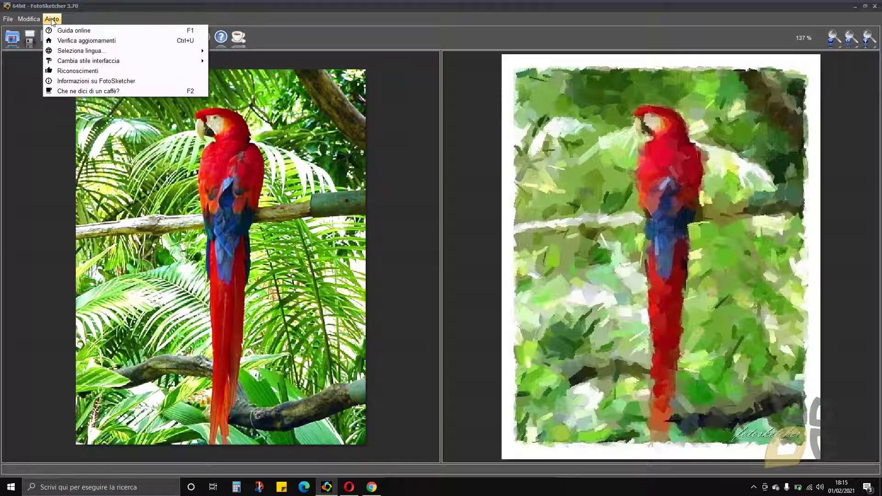
pyautogui.moveTo(52, 53)
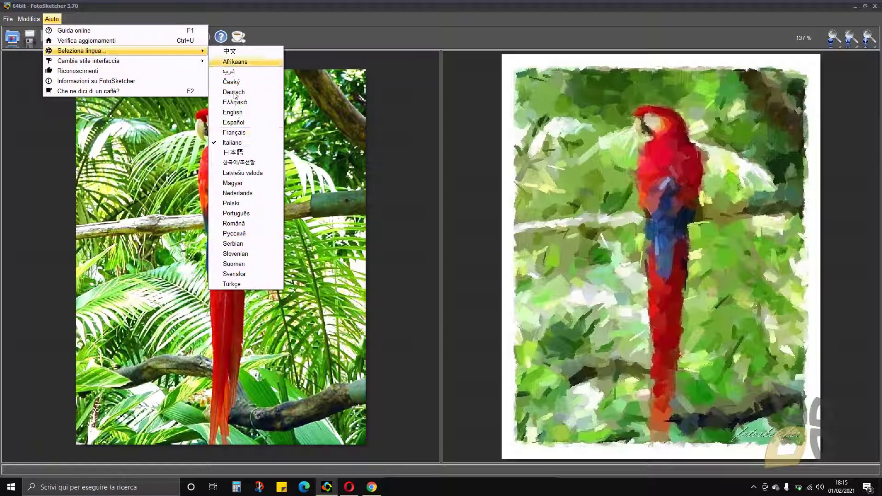
pyautogui.click(233, 114)
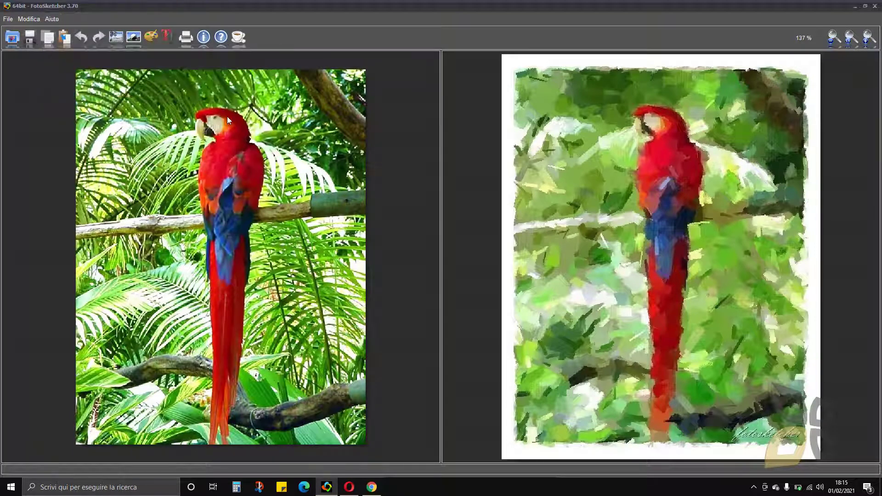
pyautogui.click(8, 19)
pyautogui.moveTo(23, 19)
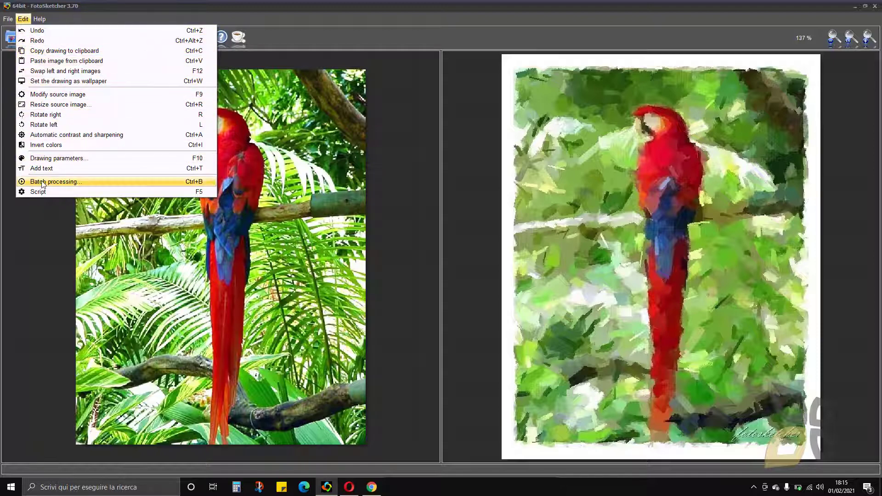
pyautogui.click(38, 239)
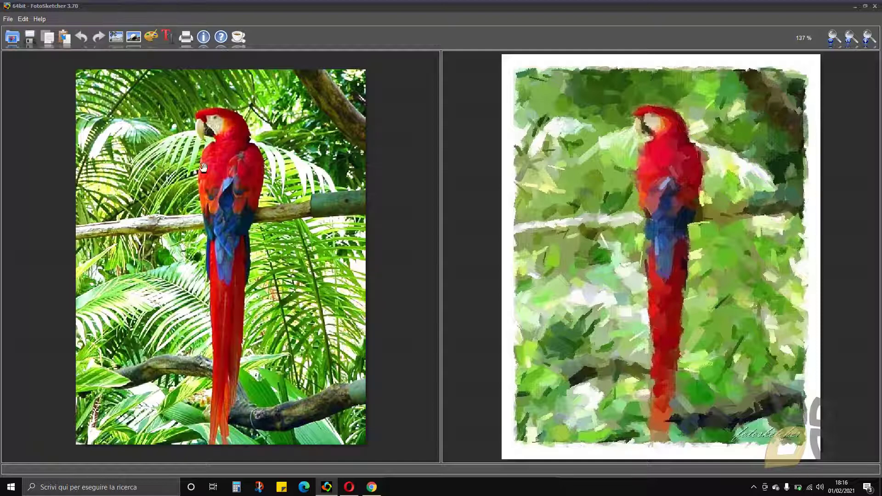
pyautogui.click(23, 19)
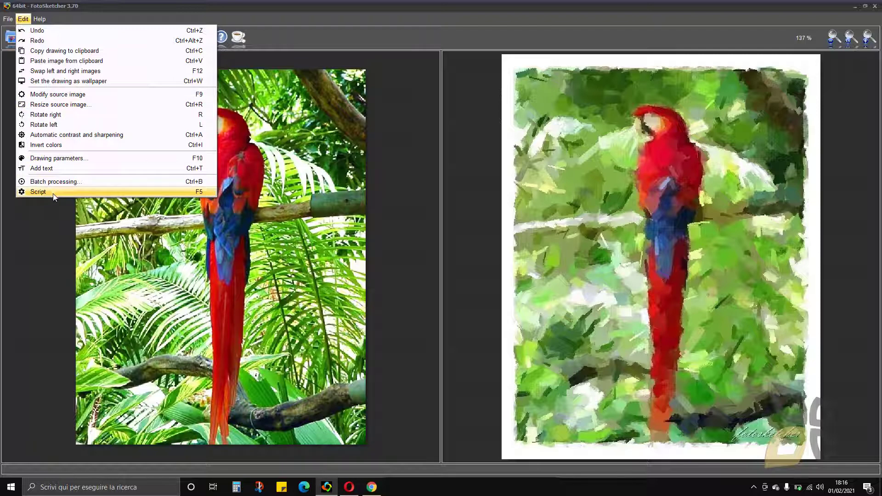
pyautogui.click(42, 229)
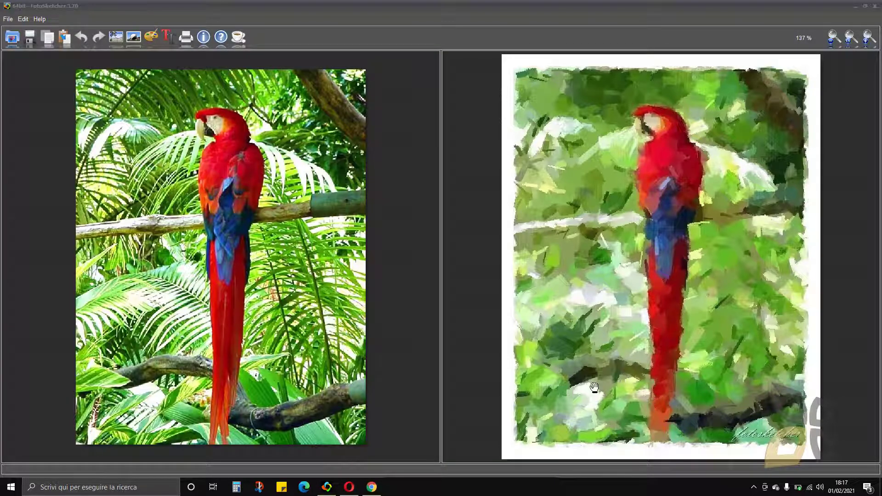
# Back in Unsplash, replace 'painting' in the search query with 'drawing' and rerun the search
pyautogui.hotkey('alt', 'Tab')
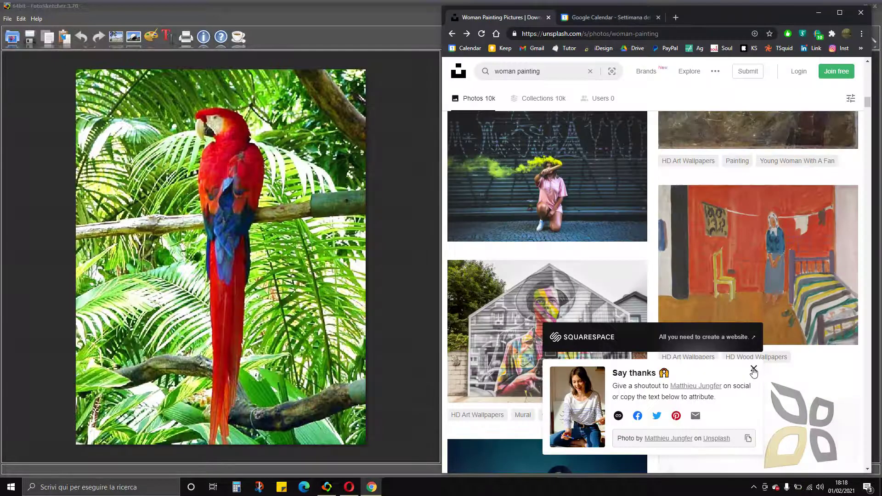
pyautogui.scroll(5, 601, 288)
pyautogui.scroll(3, 601, 288)
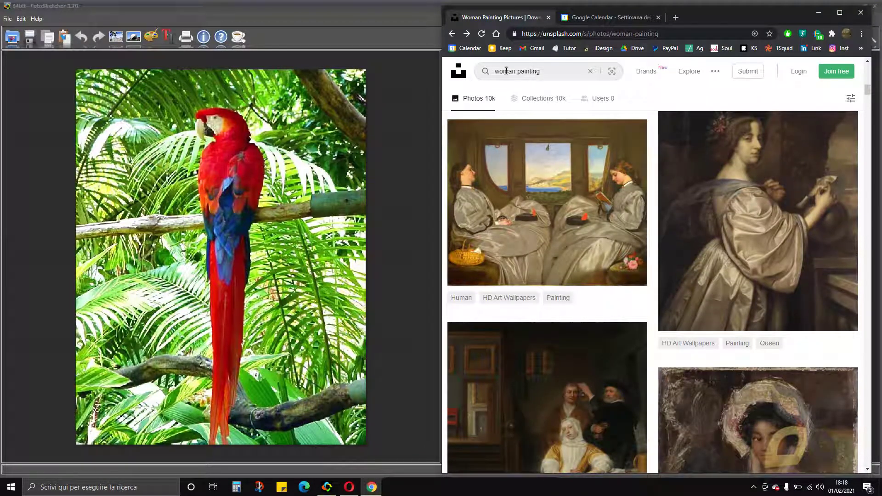
pyautogui.doubleClick(530, 69)
pyautogui.write('dw')
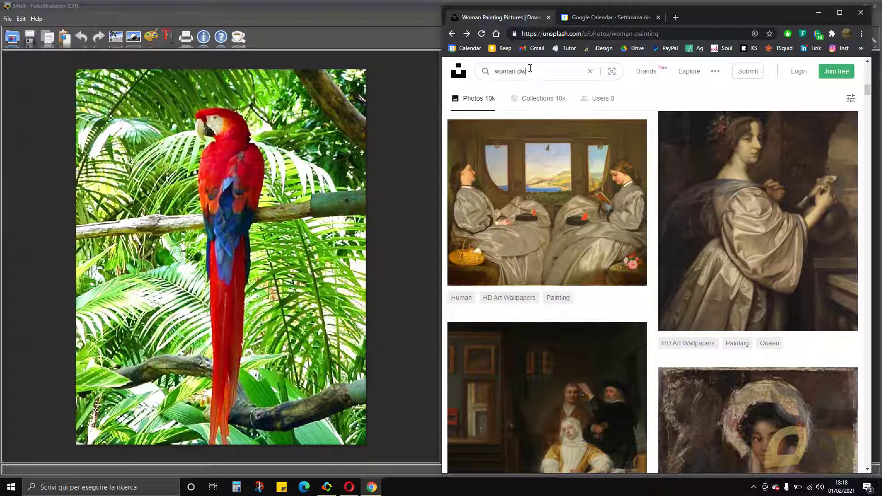
pyautogui.write('awing')
pyautogui.press('Return')
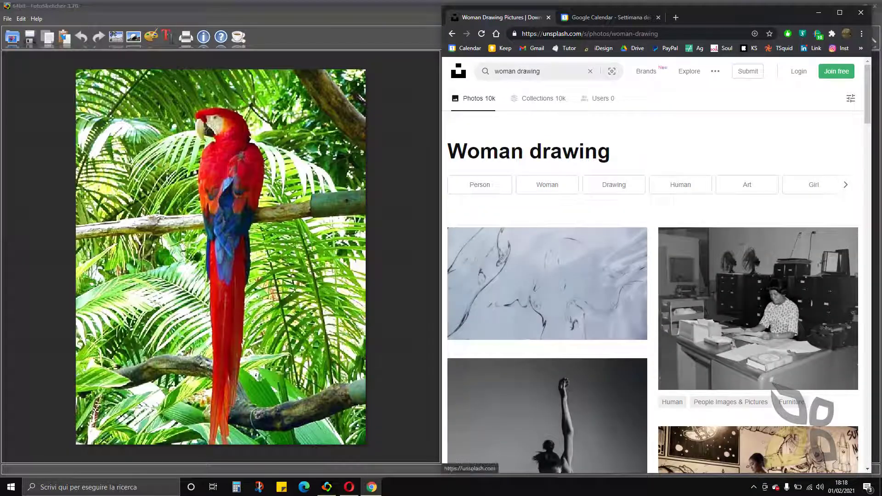
# Scroll through the photo search results looking for a suitable painter picture
pyautogui.scroll(-3, 632, 247)
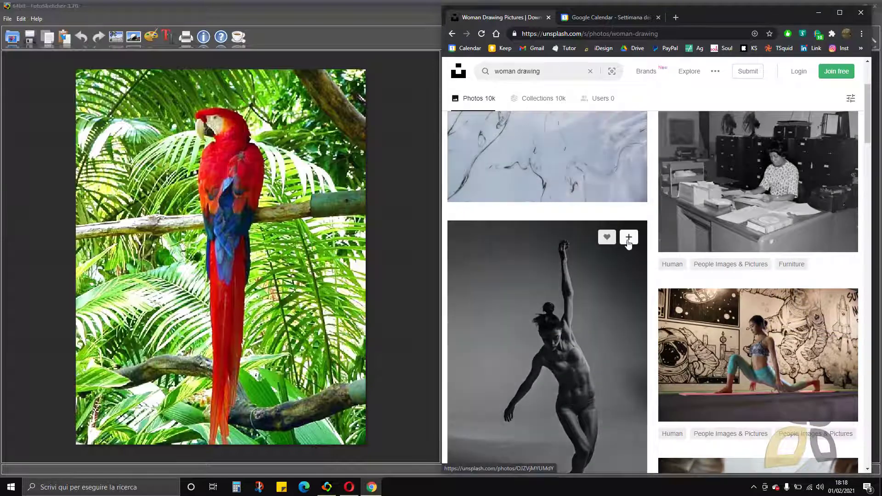
pyautogui.scroll(-2, 632, 246)
pyautogui.scroll(-10, 663, 262)
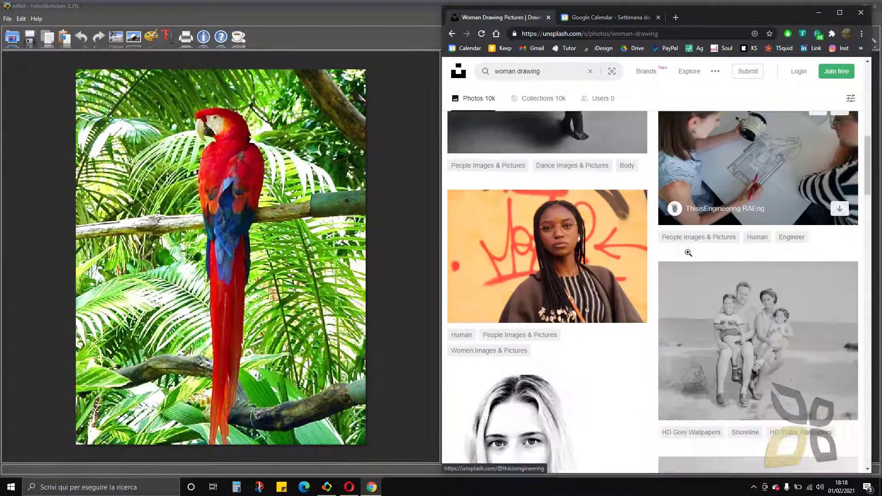
pyautogui.scroll(-12, 696, 252)
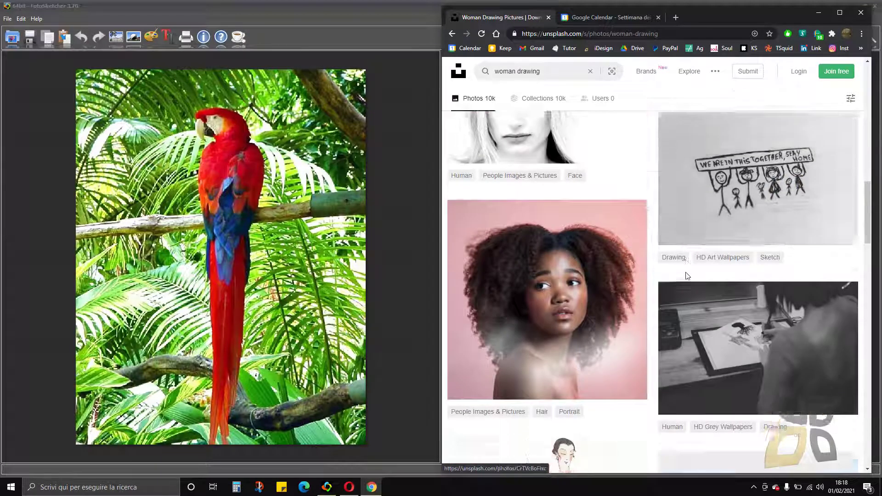
pyautogui.scroll(-5, 657, 353)
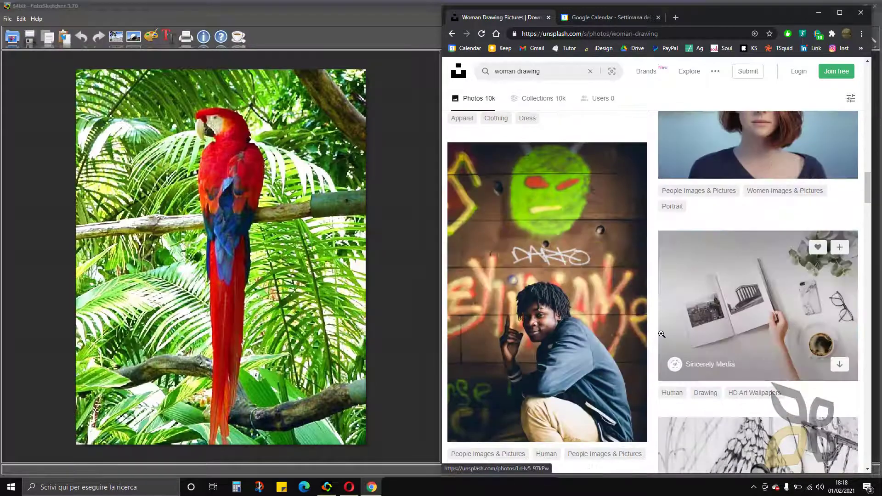
pyautogui.scroll(-2, 595, 303)
pyautogui.scroll(-7, 594, 303)
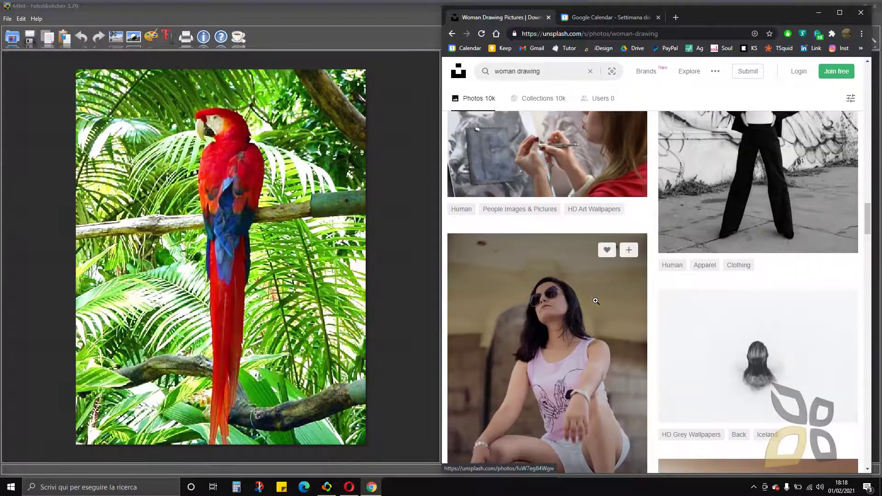
pyautogui.scroll(2, 596, 301)
pyautogui.scroll(-5, 596, 301)
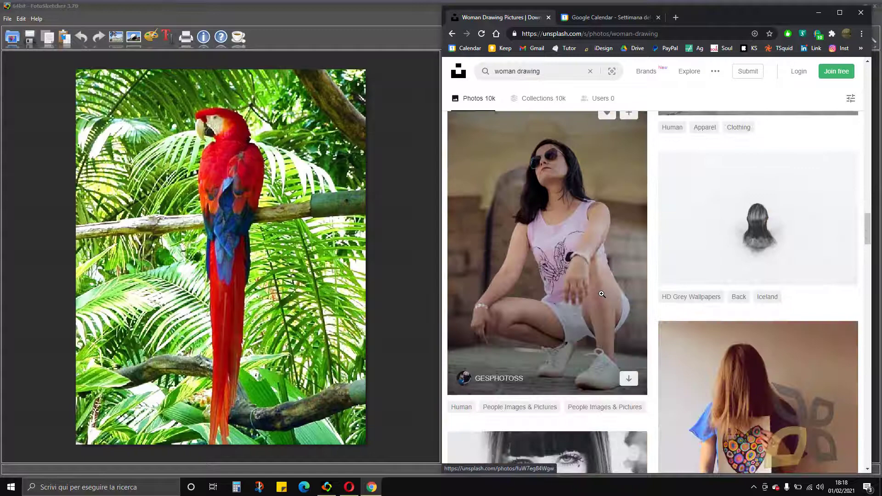
pyautogui.scroll(-4, 680, 389)
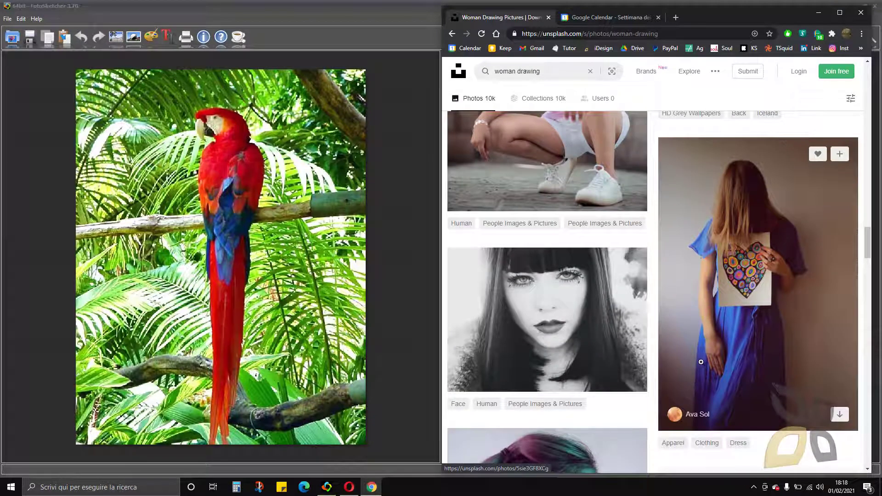
pyautogui.scroll(-11, 702, 362)
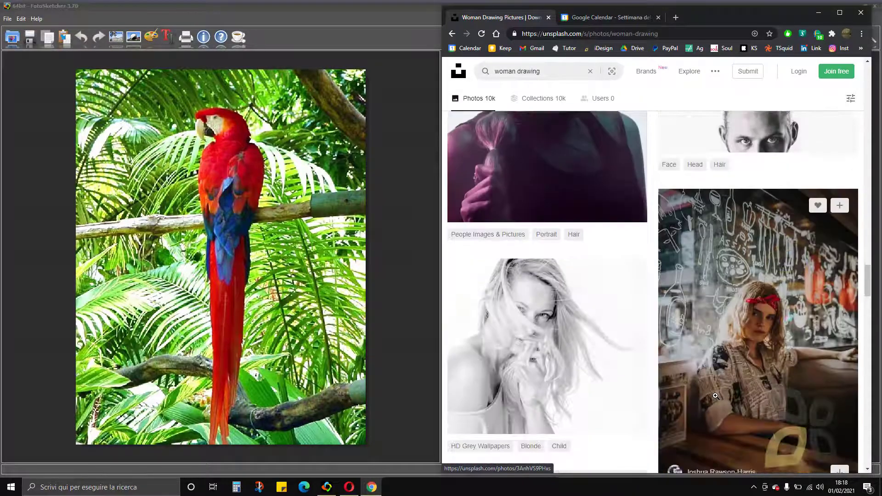
pyautogui.scroll(-5, 718, 386)
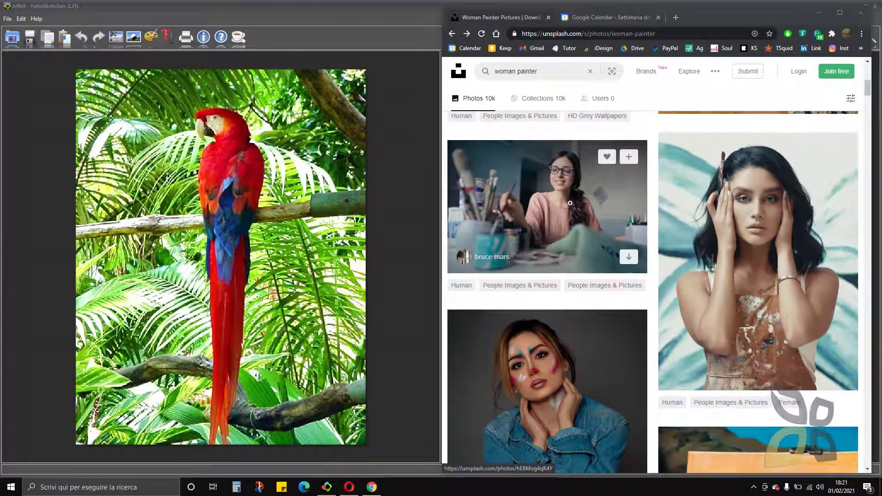
# Open the smiling woman-with-paintbrush photo and choose a size from its Download free list
pyautogui.click(550, 208)
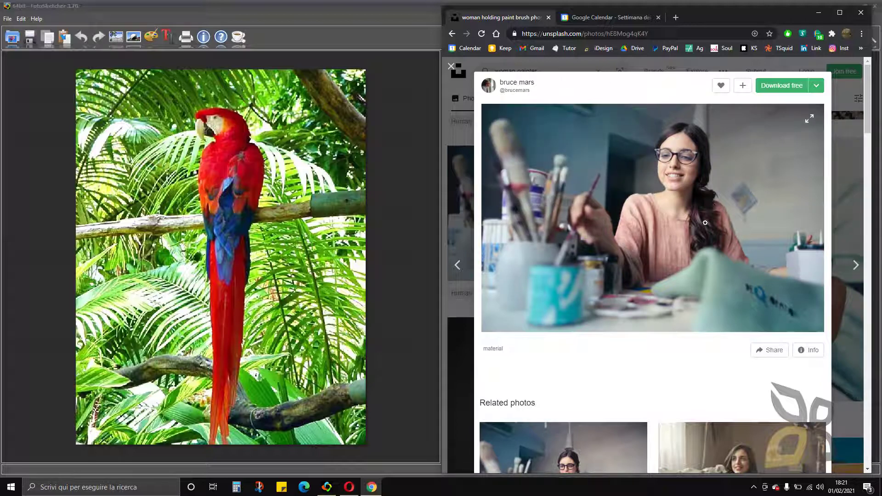
pyautogui.click(817, 85)
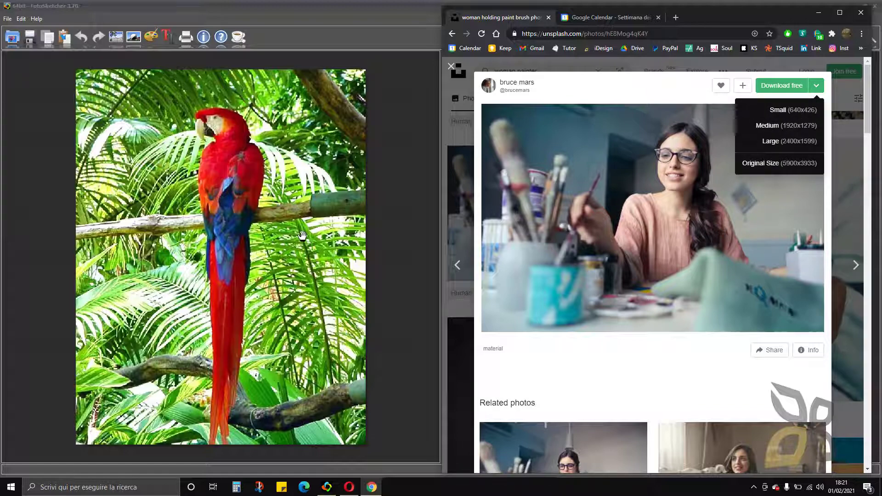
pyautogui.scroll(-3, 676, 230)
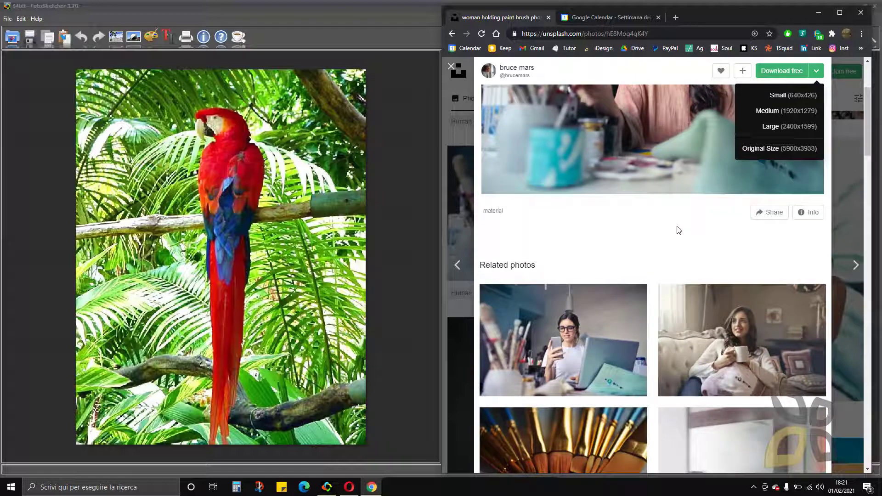
pyautogui.scroll(-6, 679, 230)
pyautogui.scroll(-4, 680, 242)
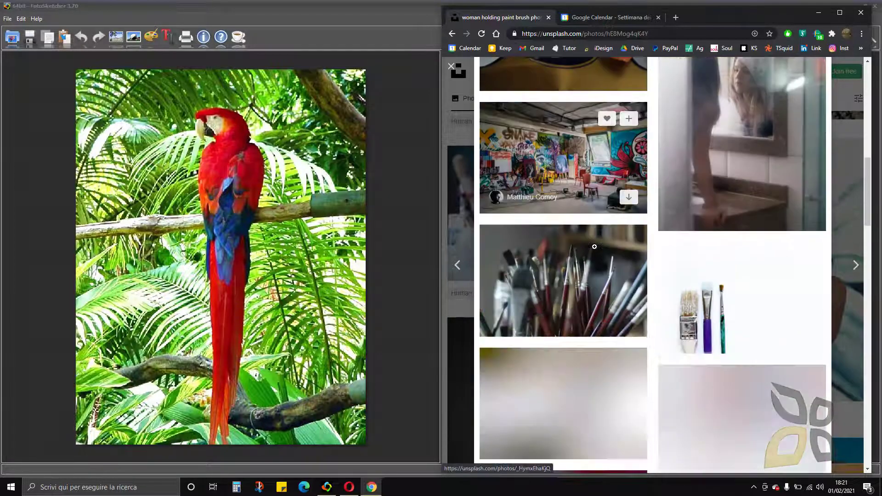
pyautogui.scroll(-8, 575, 326)
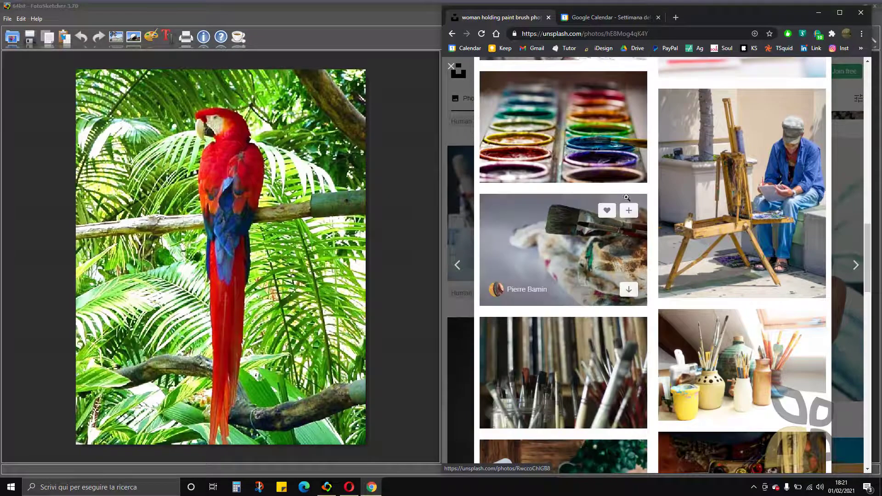
pyautogui.scroll(-6, 544, 184)
pyautogui.scroll(-3, 544, 184)
pyautogui.scroll(2, 643, 276)
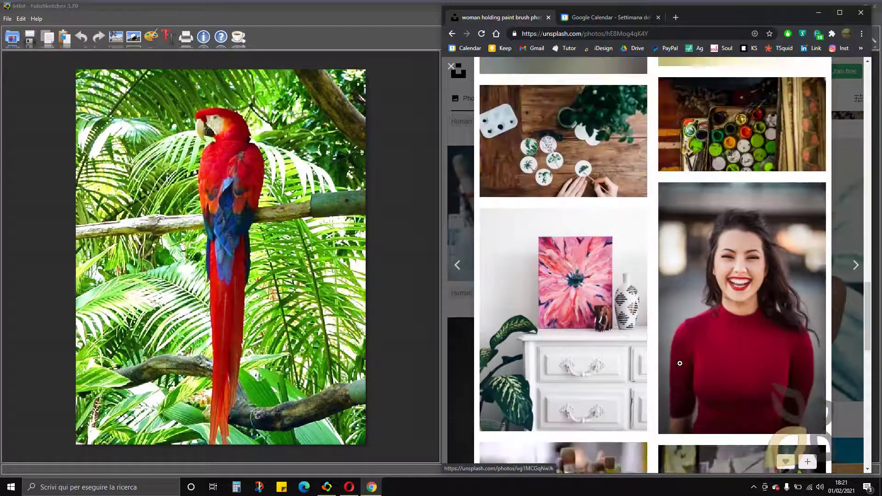
pyautogui.scroll(-6, 679, 348)
pyautogui.scroll(15, 679, 348)
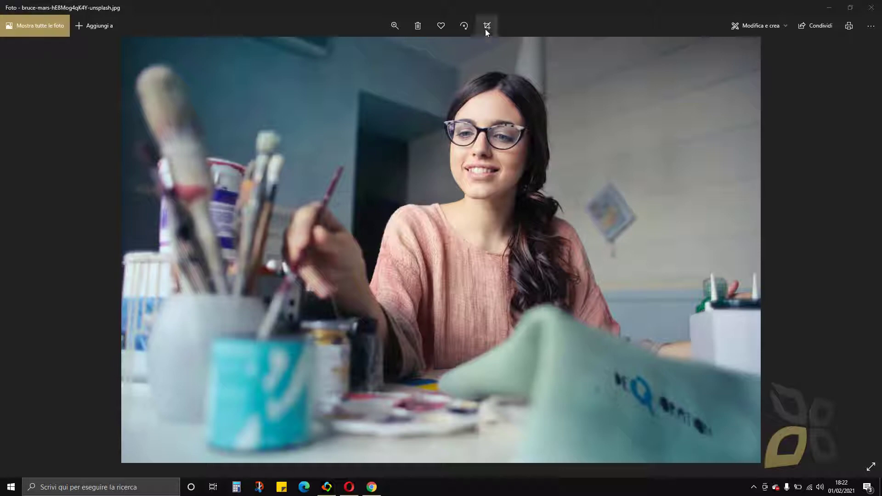
# Trial-crop the painter photo by adjusting its lower-left and lower-right corners
pyautogui.click(486, 27)
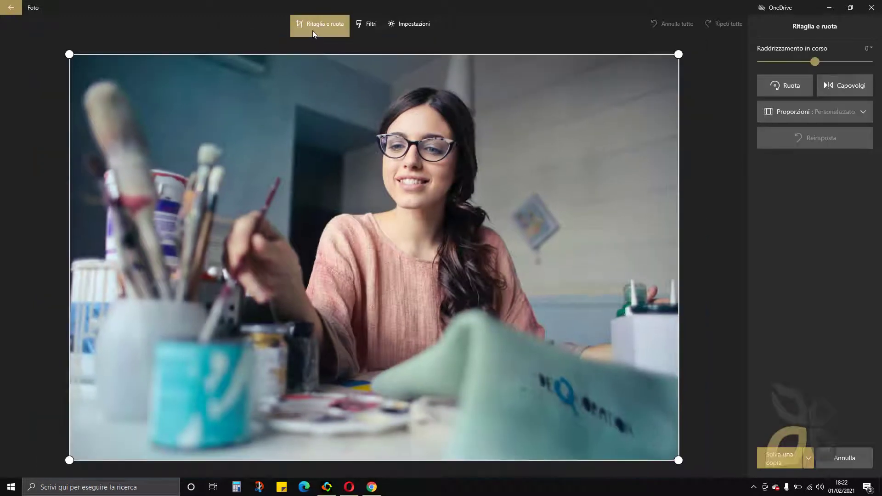
pyautogui.moveTo(66, 469); pyautogui.dragTo(92, 467)
pyautogui.moveTo(665, 461)
pyautogui.mouseDown()
pyautogui.moveTo(625, 462)
pyautogui.moveTo(678, 470)
pyautogui.moveTo(661, 469)
pyautogui.mouseUp()
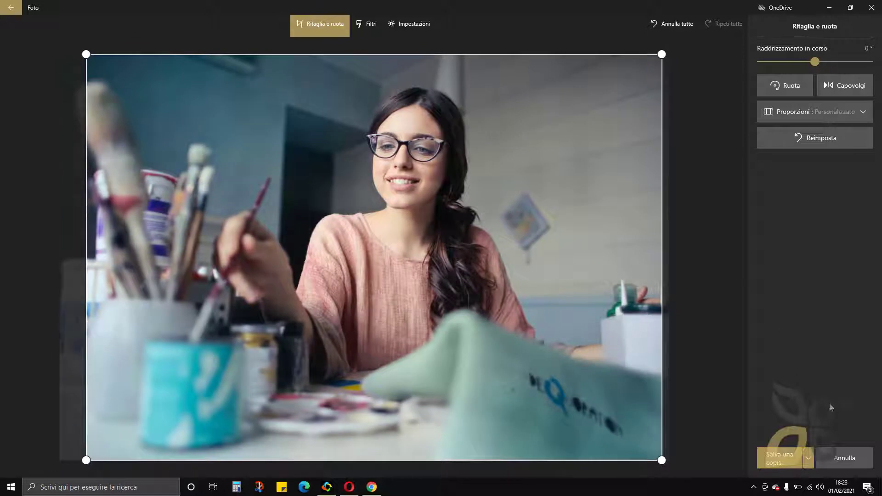
# Cancel the crop without saving and close the Photos viewer
pyautogui.click(807, 459)
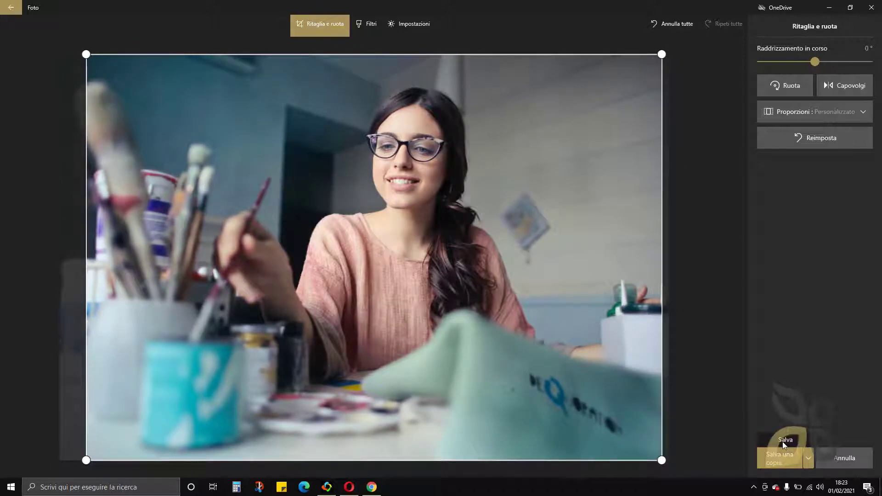
pyautogui.click(851, 469)
pyautogui.click(843, 466)
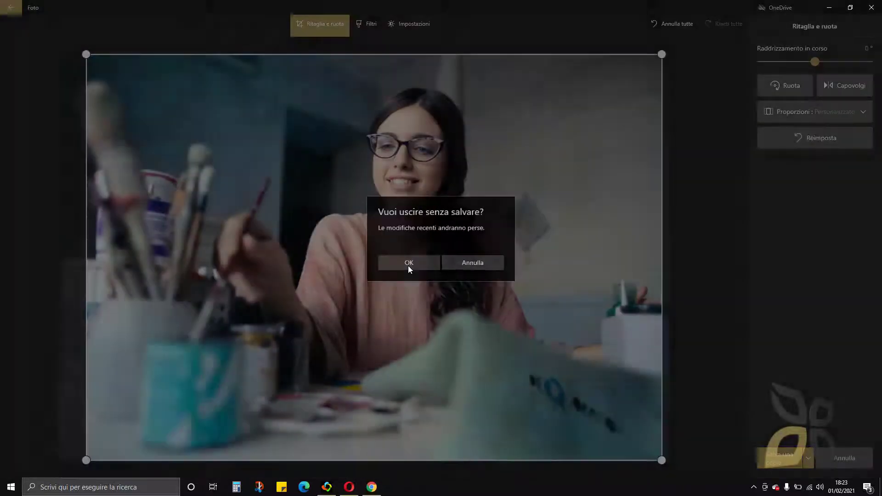
pyautogui.click(408, 263)
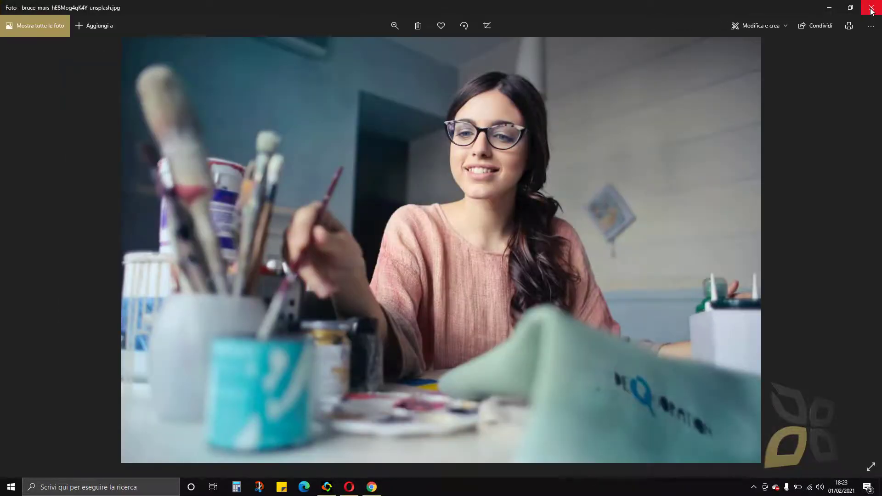
pyautogui.click(872, 9)
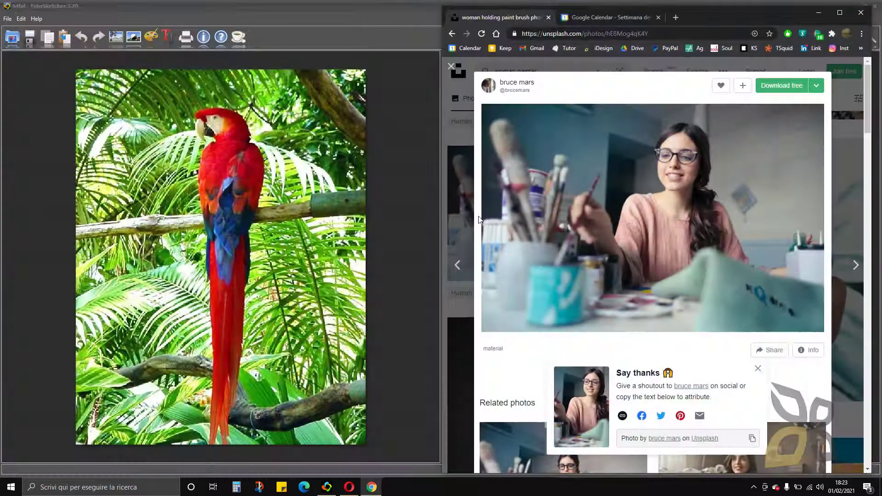
# Minimize Chrome and open the downloaded bruce-mars Unsplash JPG from Download as the source picture
pyautogui.click(816, 14)
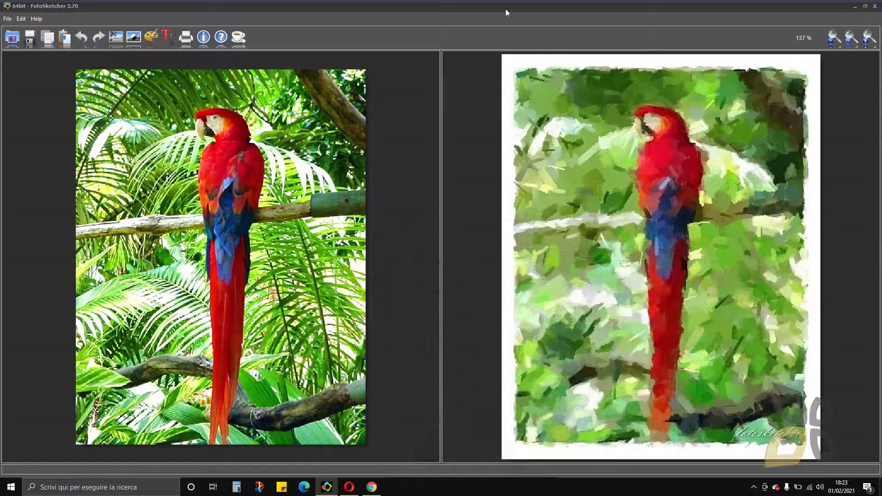
pyautogui.click(7, 20)
pyautogui.click(28, 29)
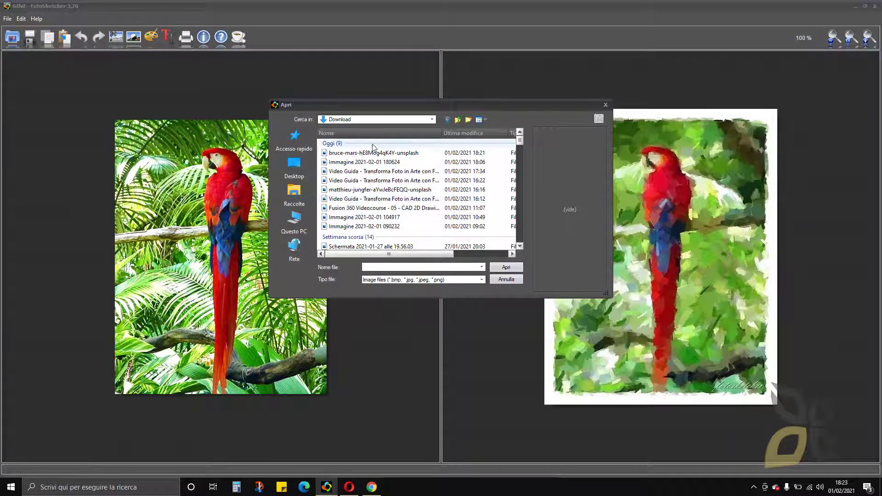
pyautogui.click(373, 153)
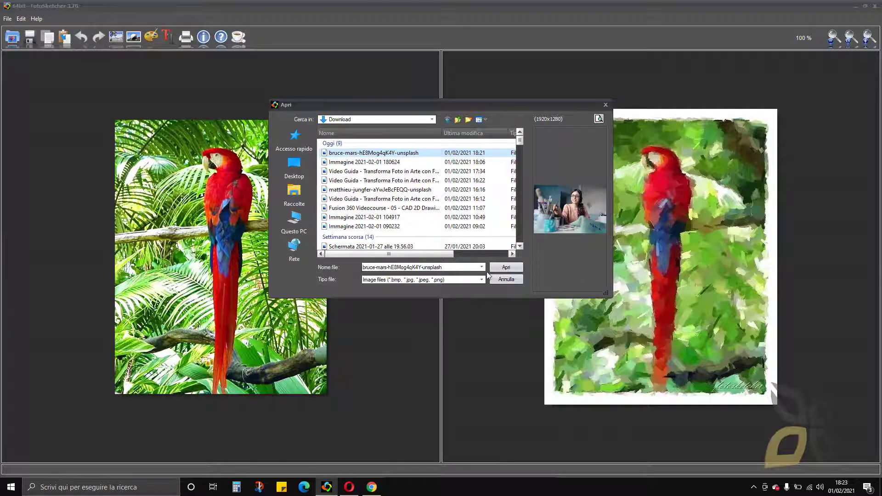
pyautogui.click(506, 268)
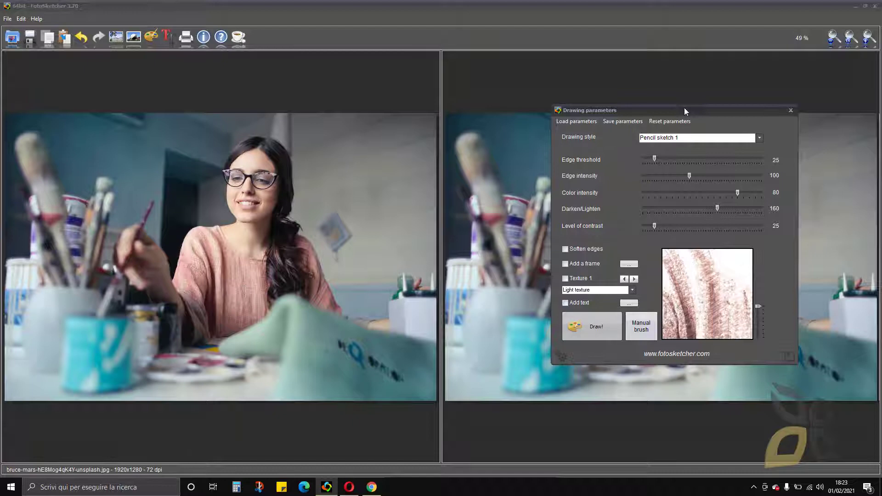
# Move the Drawing parameters dialog aside and browse the styles, trying Frame, texture and text only
pyautogui.moveTo(685, 109)
pyautogui.mouseDown()
pyautogui.moveTo(454, 111)
pyautogui.moveTo(465, 76)
pyautogui.moveTo(454, 97)
pyautogui.moveTo(448, 62)
pyautogui.moveTo(440, 63)
pyautogui.moveTo(448, 61)
pyautogui.mouseUp()
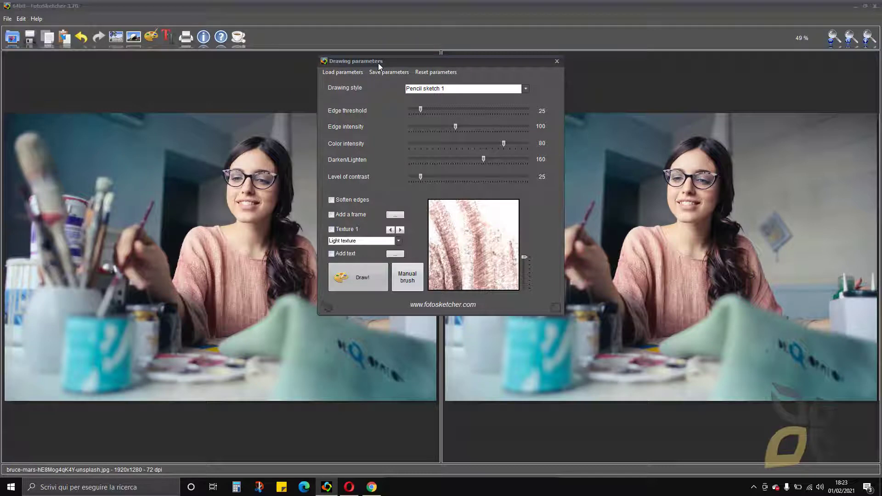
pyautogui.click(526, 89)
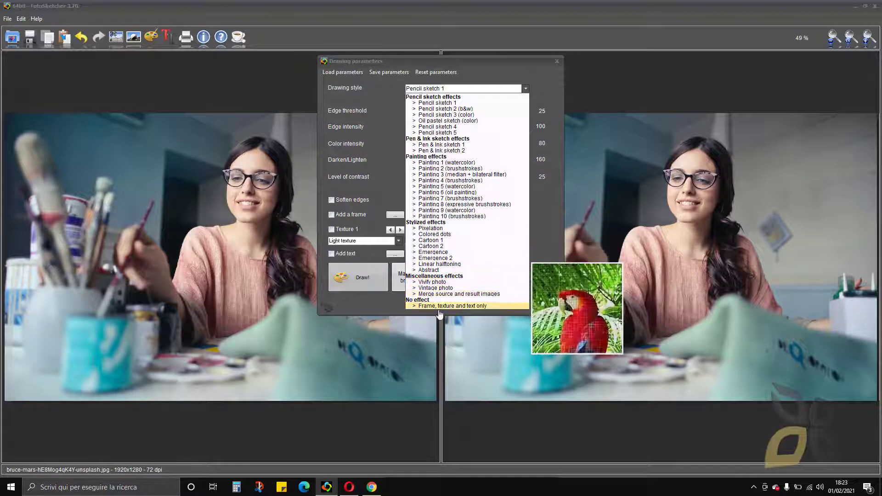
pyautogui.press('Escape')
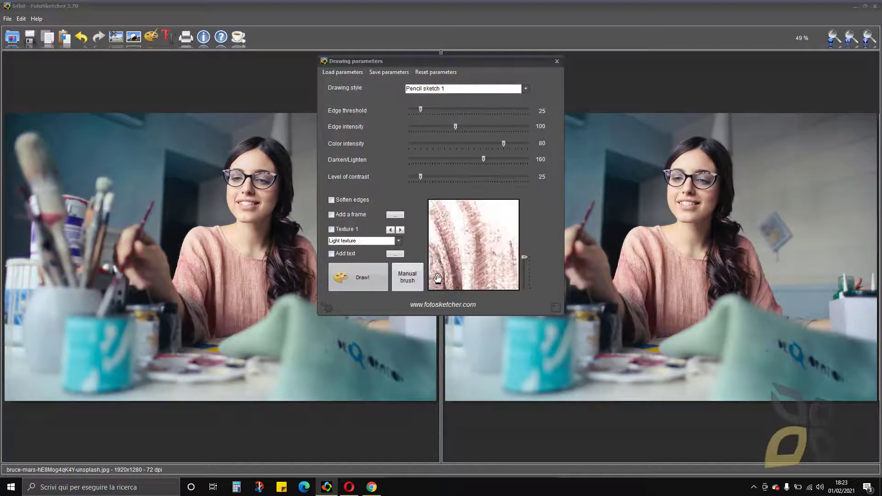
pyautogui.click(502, 93)
pyautogui.click(455, 302)
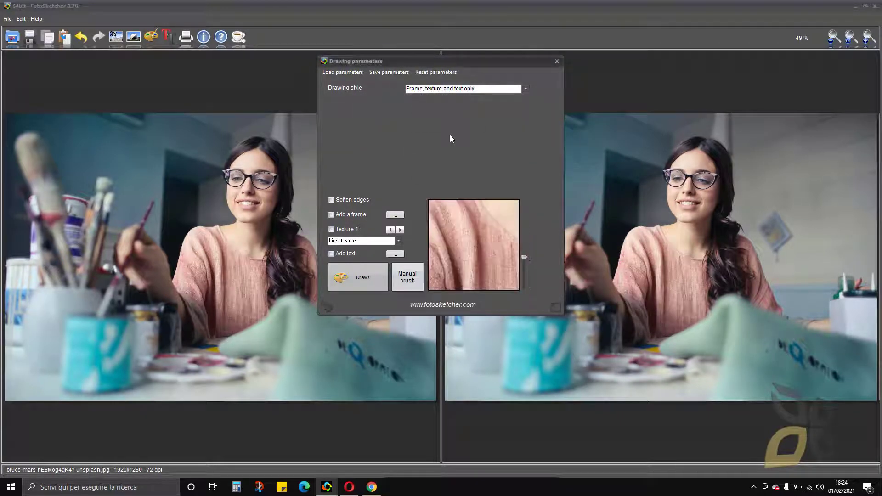
# Switch the drawing style to Pencil sketch 2 (b&w) and zoom the preview into the photo
pyautogui.click(525, 90)
pyautogui.click(529, 91)
pyautogui.click(526, 90)
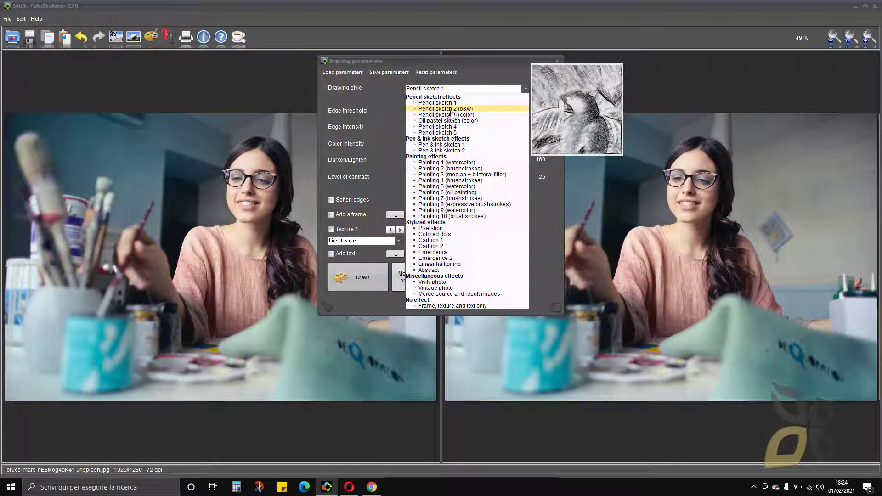
pyautogui.click(437, 109)
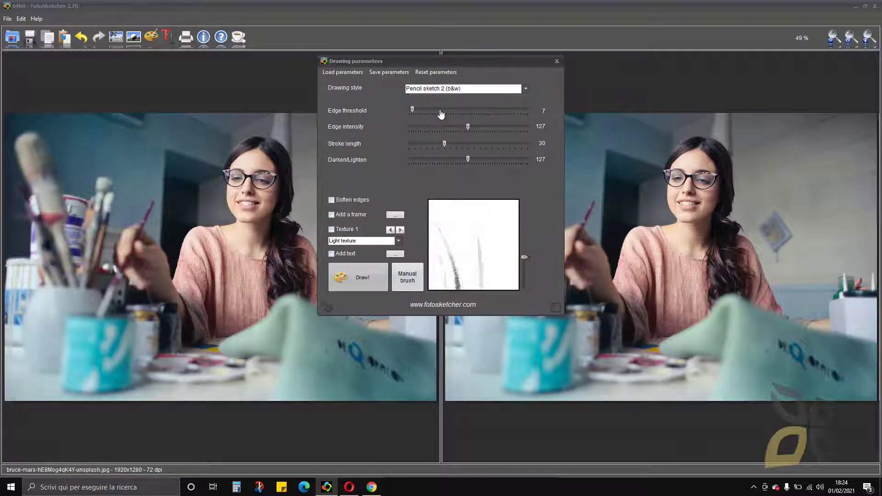
pyautogui.moveTo(447, 60)
pyautogui.mouseDown()
pyautogui.moveTo(435, 86)
pyautogui.moveTo(444, 81)
pyautogui.mouseUp()
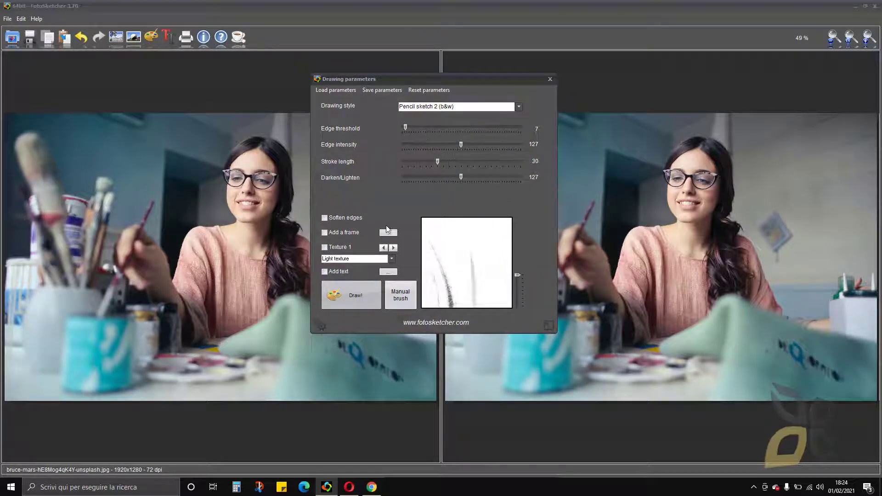
pyautogui.moveTo(522, 290)
pyautogui.mouseDown()
pyautogui.moveTo(514, 311)
pyautogui.moveTo(512, 287)
pyautogui.moveTo(518, 311)
pyautogui.mouseUp()
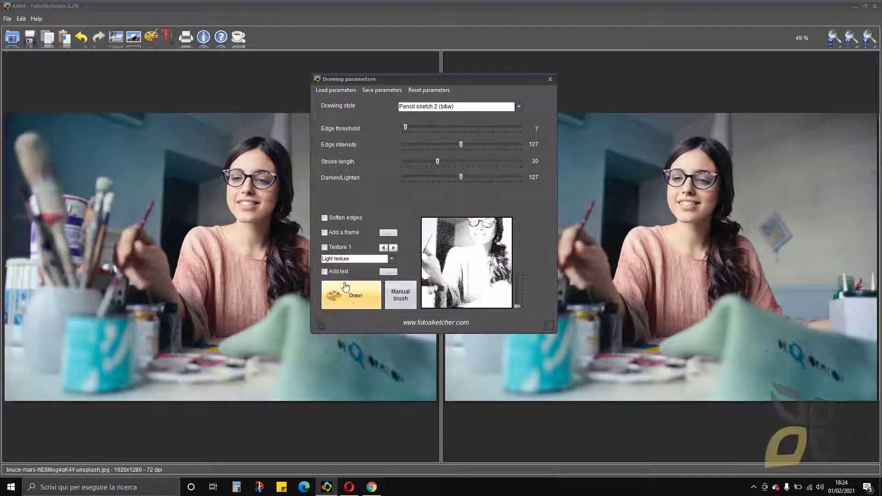
# Redraw the pencil sketch with edge threshold 68, edge intensity 233 and stroke length 93
pyautogui.click(358, 300)
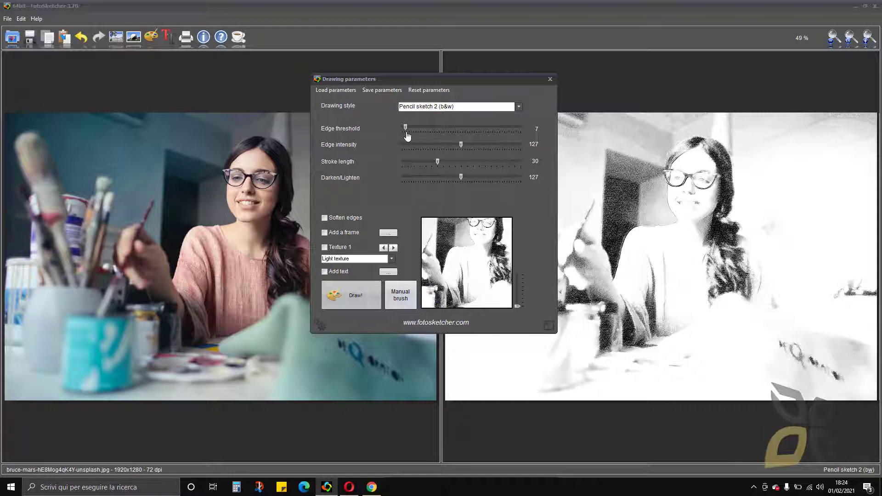
pyautogui.moveTo(406, 133)
pyautogui.mouseDown()
pyautogui.moveTo(461, 147)
pyautogui.moveTo(419, 149)
pyautogui.moveTo(511, 152)
pyautogui.mouseUp()
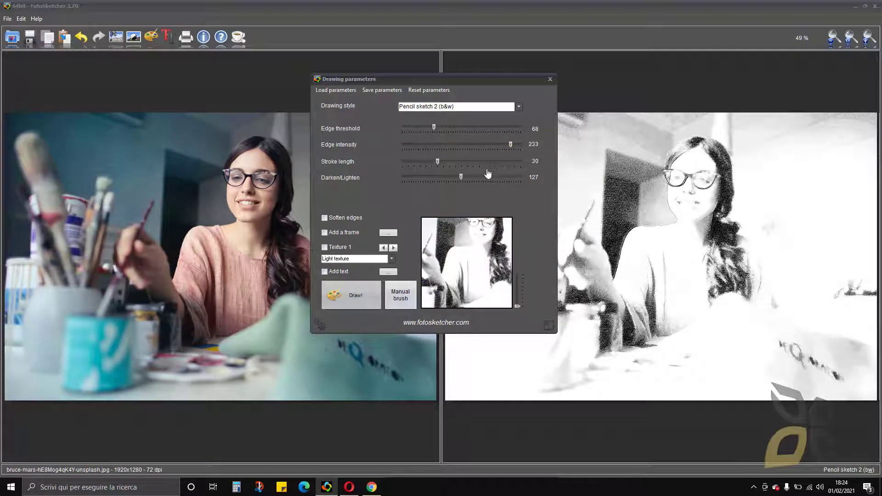
pyautogui.moveTo(437, 164); pyautogui.dragTo(511, 163)
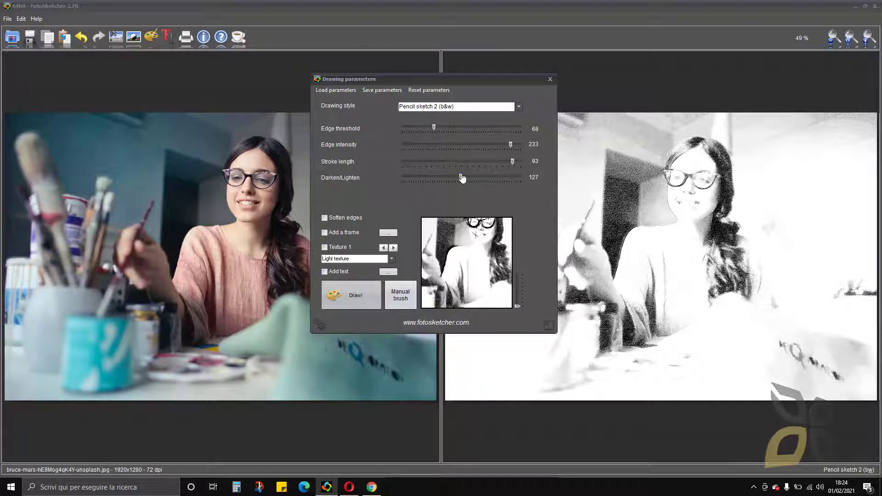
pyautogui.moveTo(462, 179); pyautogui.dragTo(510, 180)
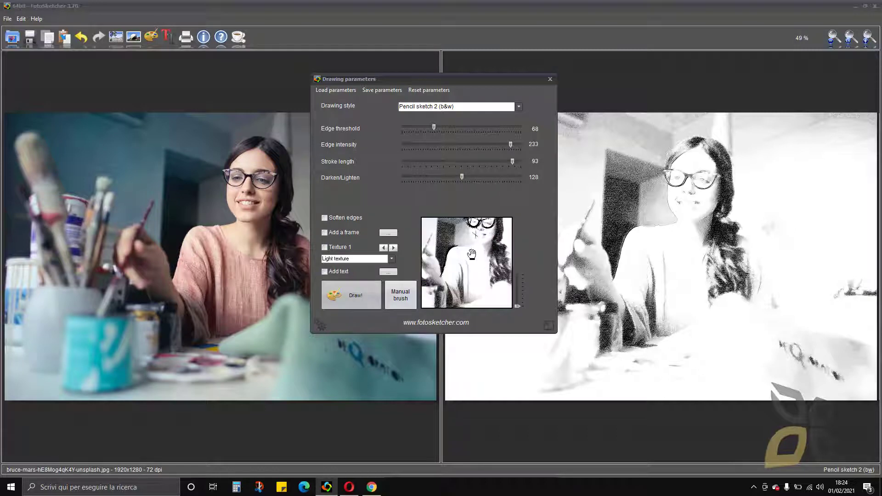
pyautogui.click(362, 304)
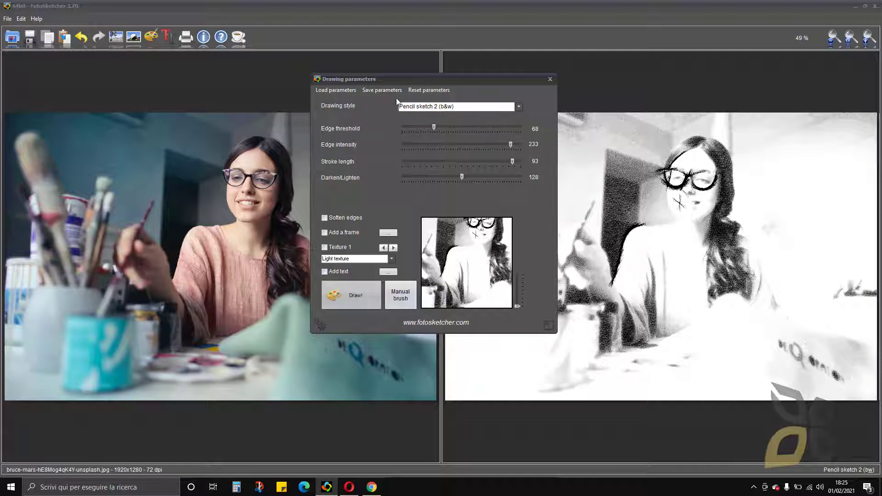
pyautogui.click(472, 109)
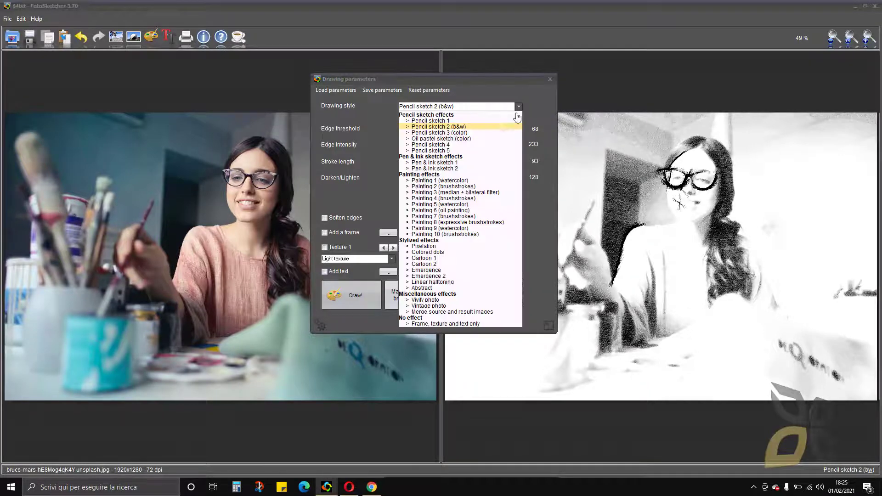
# Render the photo as Painting 5 (watercolor), then set oil pastel minimum stroke size to 48
pyautogui.click(438, 204)
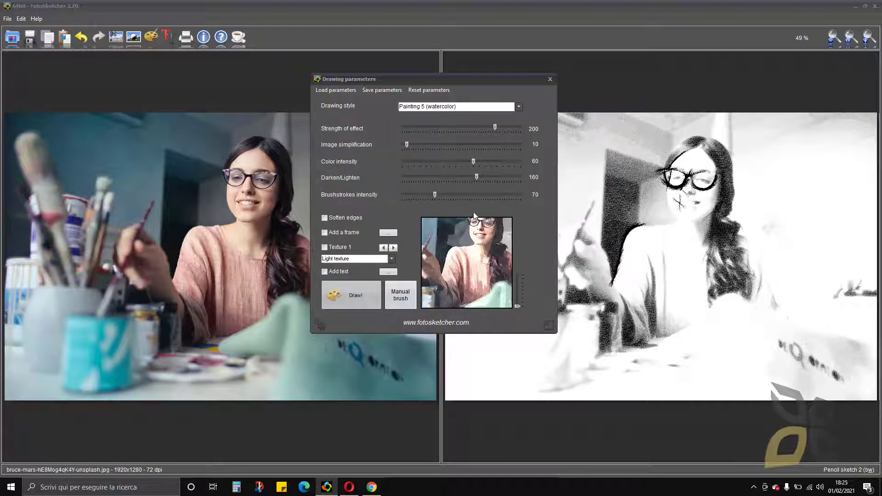
pyautogui.click(350, 297)
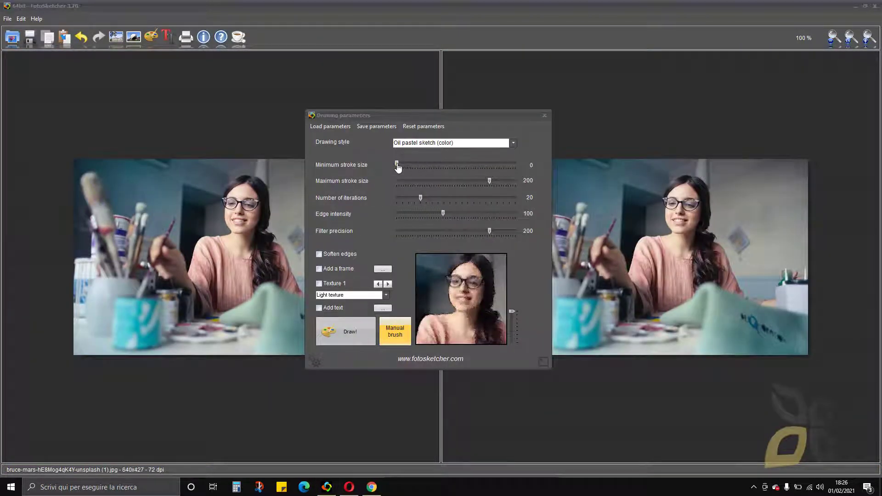
pyautogui.moveTo(398, 168); pyautogui.dragTo(421, 171)
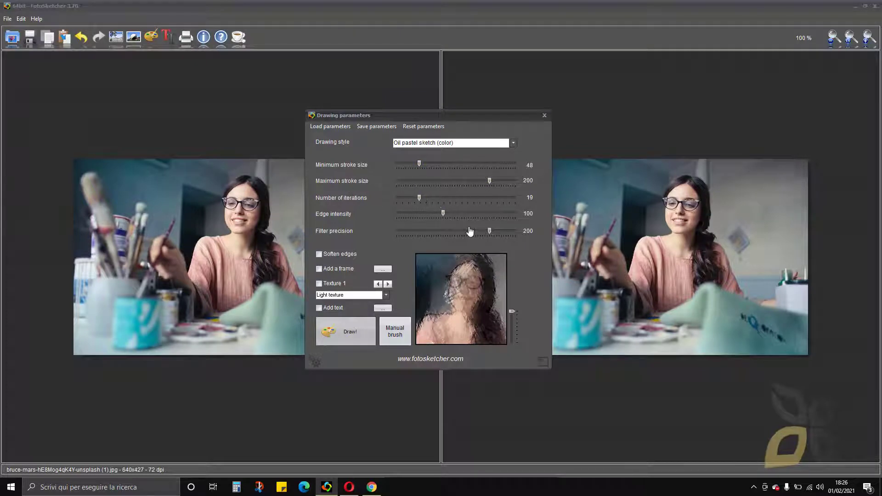
# Drag edge intensity to 106 and filter precision to 217, leaving Soften edges unticked
pyautogui.moveTo(443, 214)
pyautogui.mouseDown()
pyautogui.moveTo(456, 213)
pyautogui.moveTo(445, 216)
pyautogui.mouseUp()
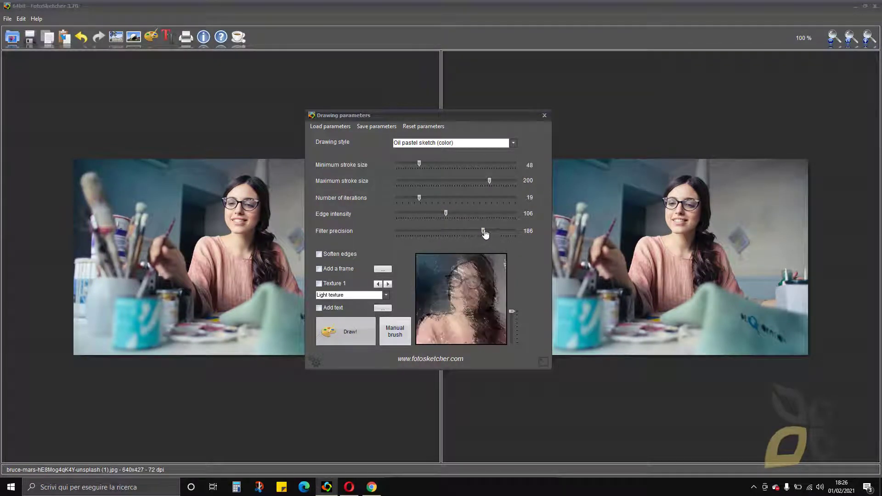
pyautogui.moveTo(489, 232)
pyautogui.mouseDown()
pyautogui.moveTo(448, 233)
pyautogui.moveTo(500, 245)
pyautogui.mouseUp()
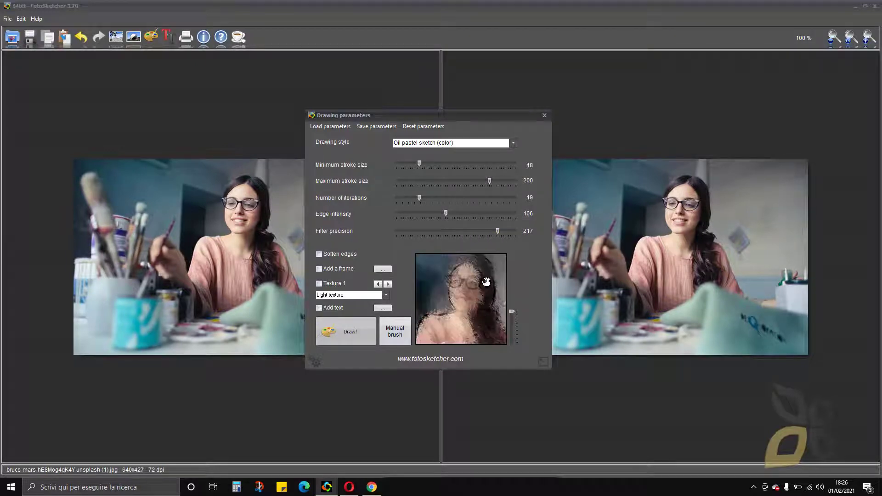
pyautogui.click(326, 257)
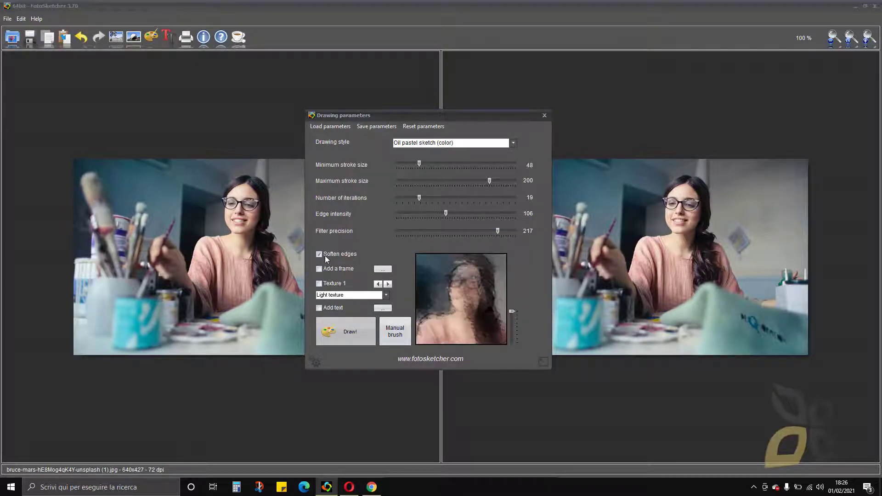
pyautogui.click(339, 255)
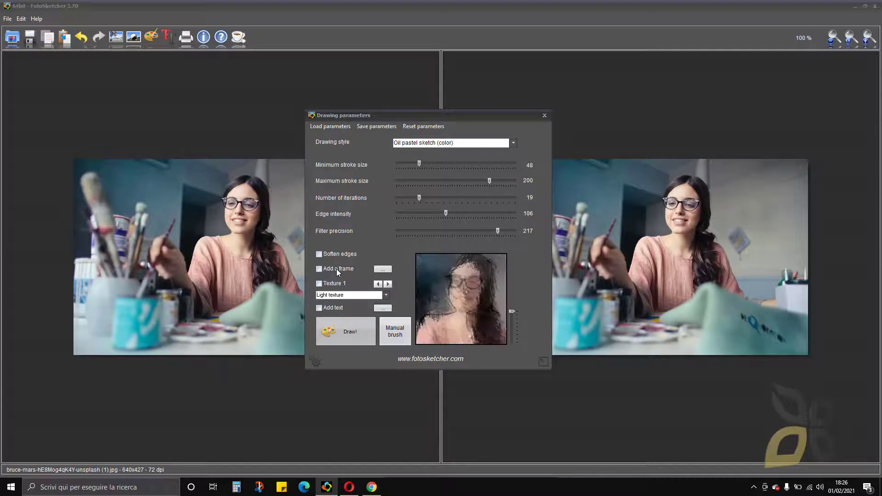
# Choose the Realistic frame style in the frame settings and confirm it
pyautogui.click(383, 270)
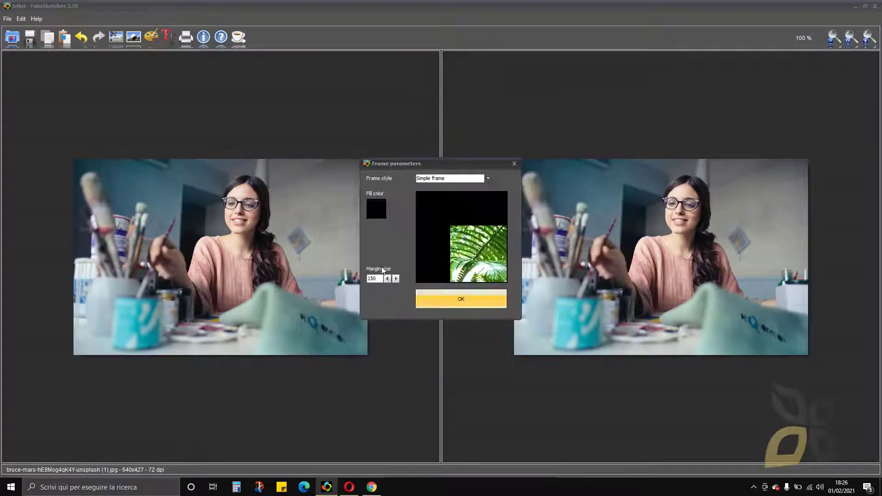
pyautogui.click(435, 179)
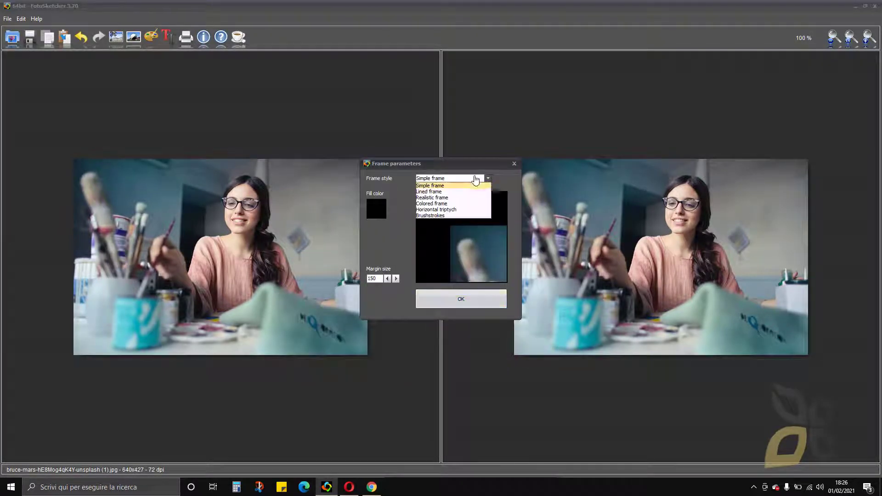
pyautogui.click(448, 204)
pyautogui.click(464, 179)
pyautogui.click(450, 198)
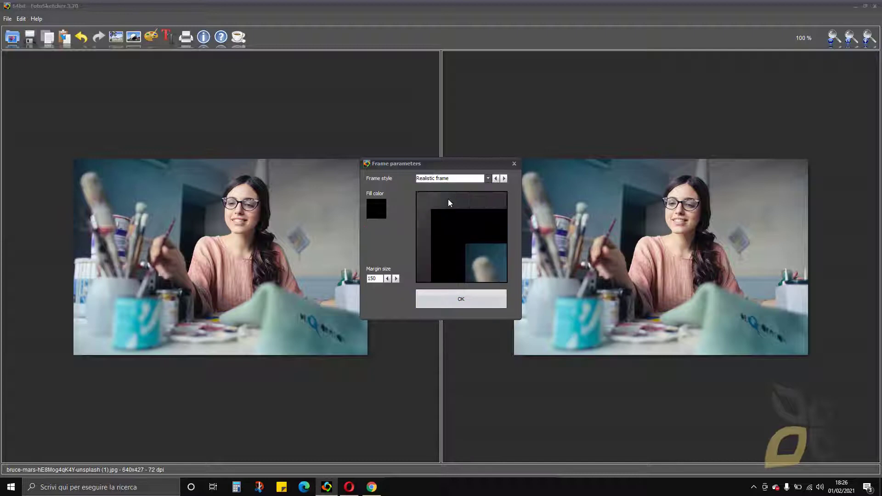
pyautogui.click(419, 299)
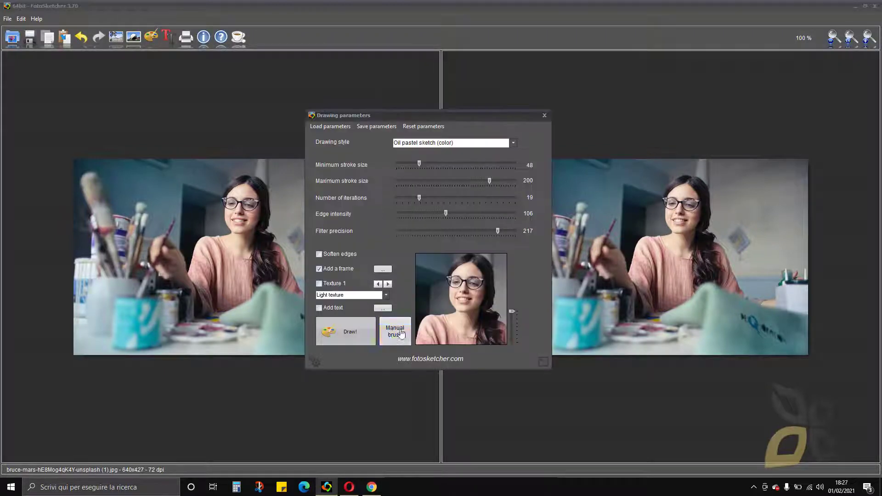
# Add the 'FotoSketcher' text at bottom right, then shrink the manual retouch brush and lower its opacity
pyautogui.click(329, 320)
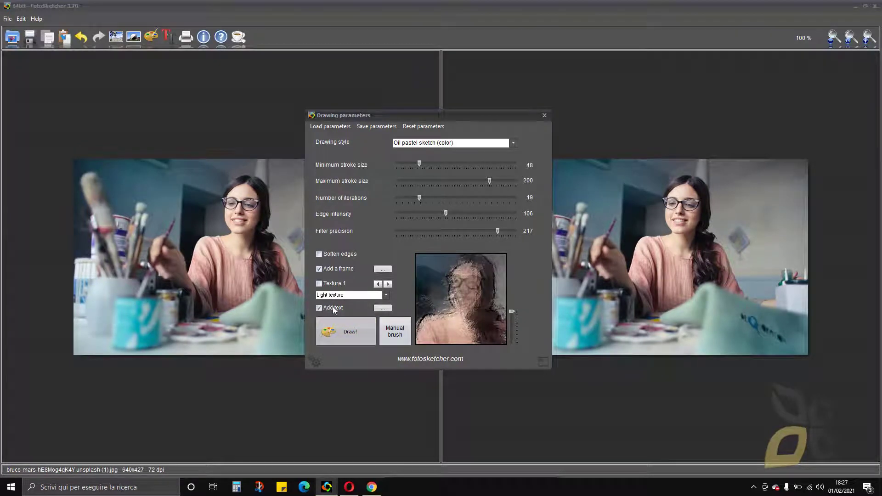
pyautogui.click(381, 308)
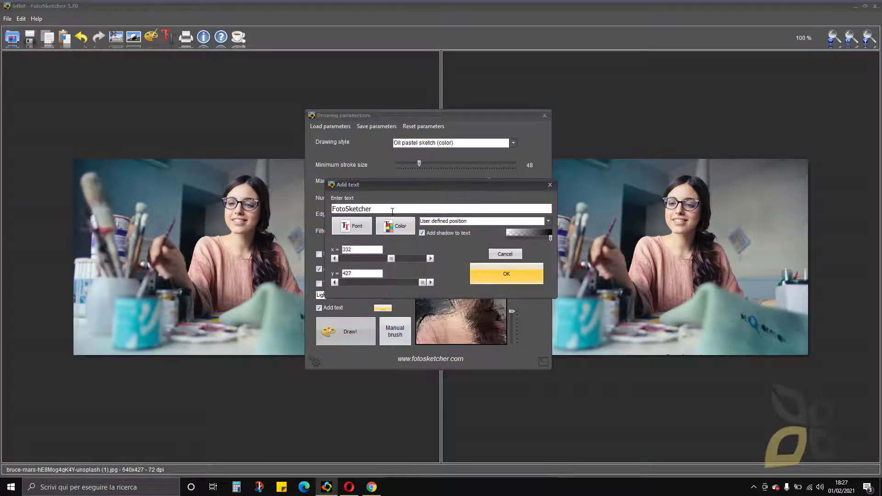
pyautogui.click(430, 221)
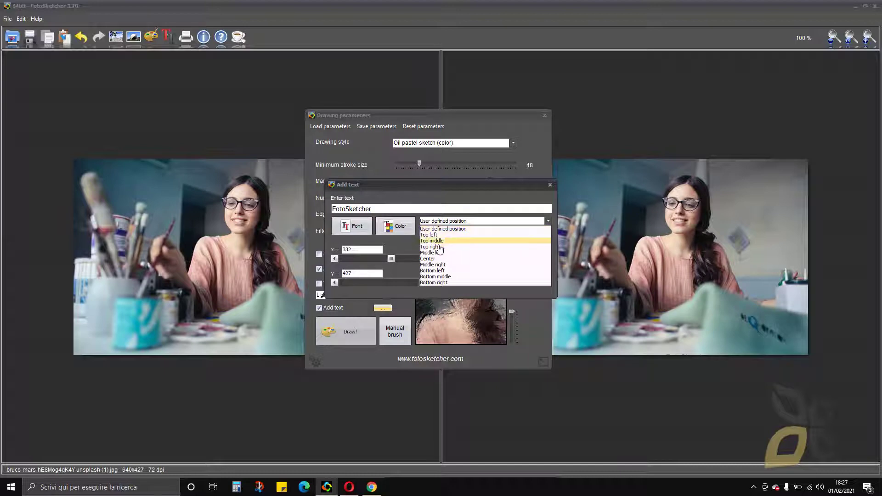
pyautogui.click(460, 282)
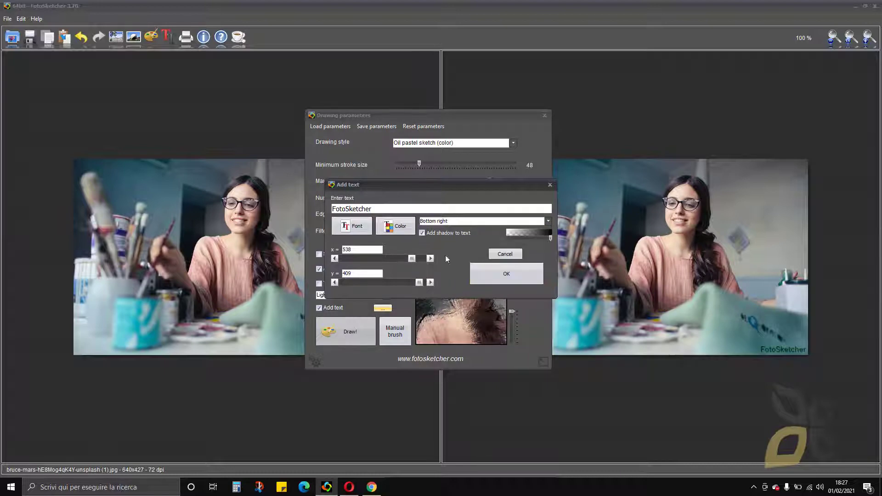
pyautogui.click(508, 274)
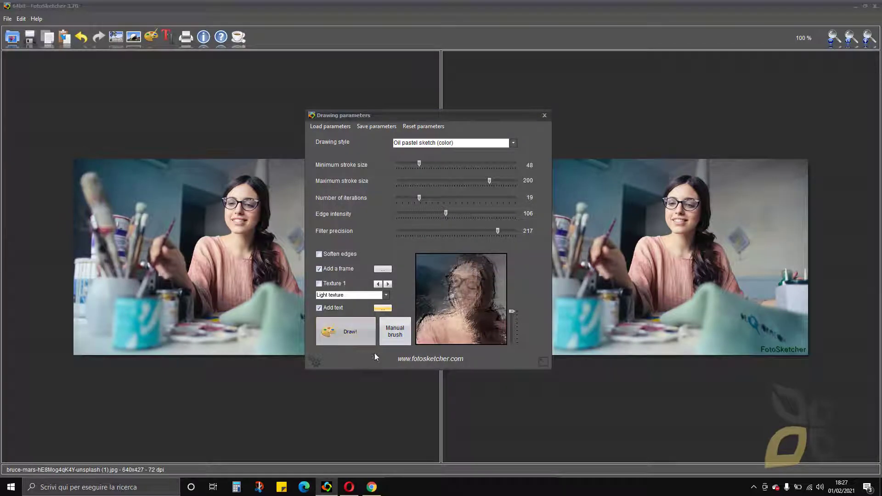
pyautogui.click(395, 337)
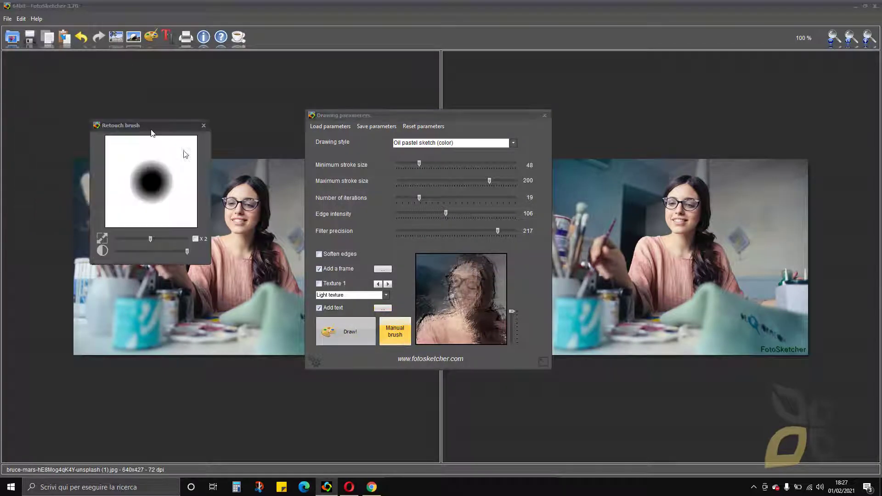
pyautogui.moveTo(188, 262)
pyautogui.mouseDown()
pyautogui.moveTo(204, 262)
pyautogui.moveTo(184, 262)
pyautogui.moveTo(193, 276)
pyautogui.moveTo(185, 280)
pyautogui.moveTo(196, 280)
pyautogui.mouseUp()
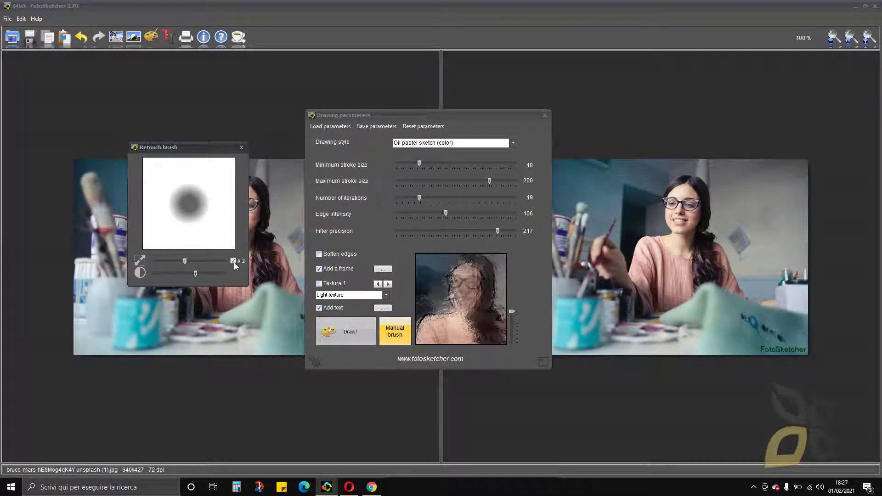
# Draw the framed, captioned oil pastel sketch and move the settings window aside to view it
pyautogui.click(241, 147)
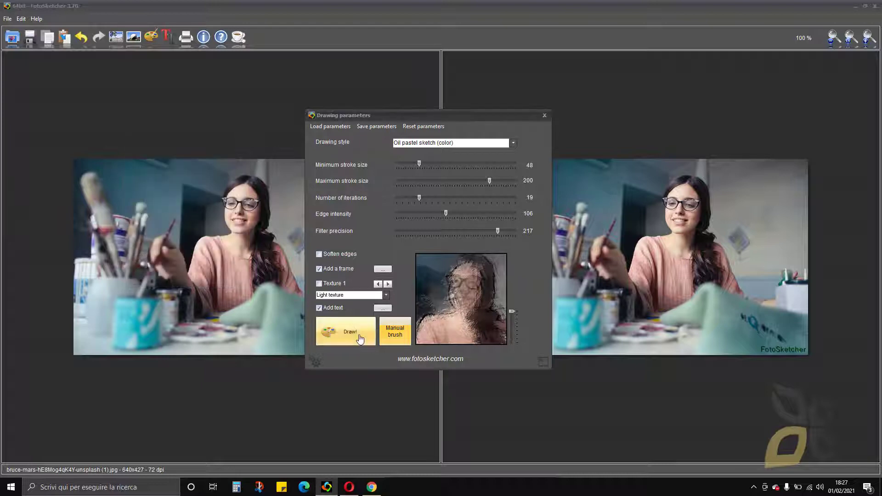
pyautogui.click(347, 331)
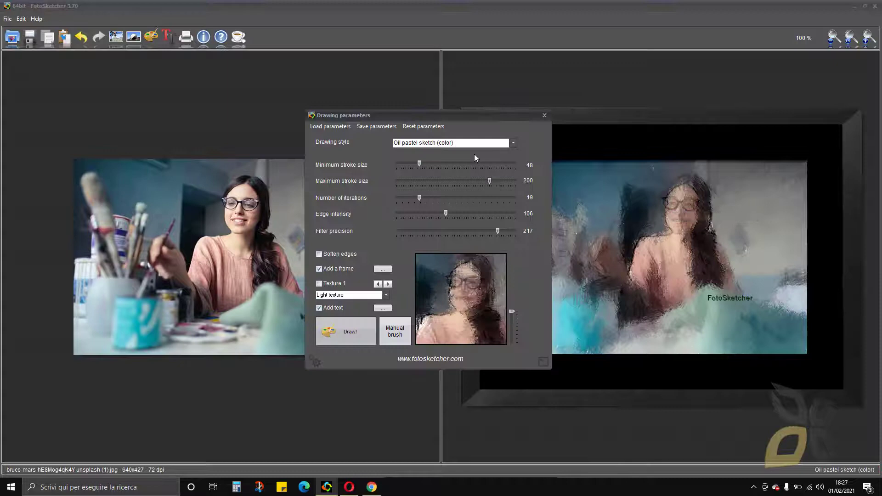
pyautogui.moveTo(461, 119)
pyautogui.mouseDown()
pyautogui.moveTo(226, 148)
pyautogui.moveTo(418, 167)
pyautogui.moveTo(488, 148)
pyautogui.mouseUp()
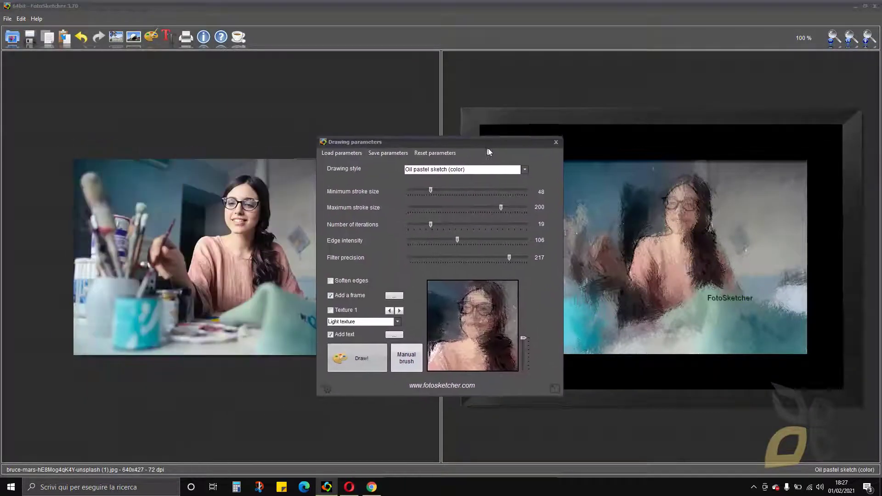
pyautogui.click(431, 173)
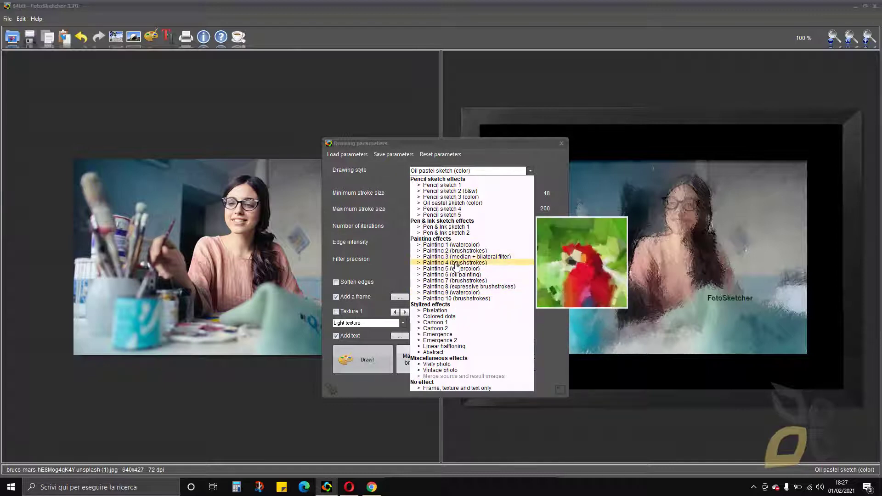
# Pick the Painting 4 (brushstrokes) drawing style and drag Brushstroke precision up to 167
pyautogui.click(457, 264)
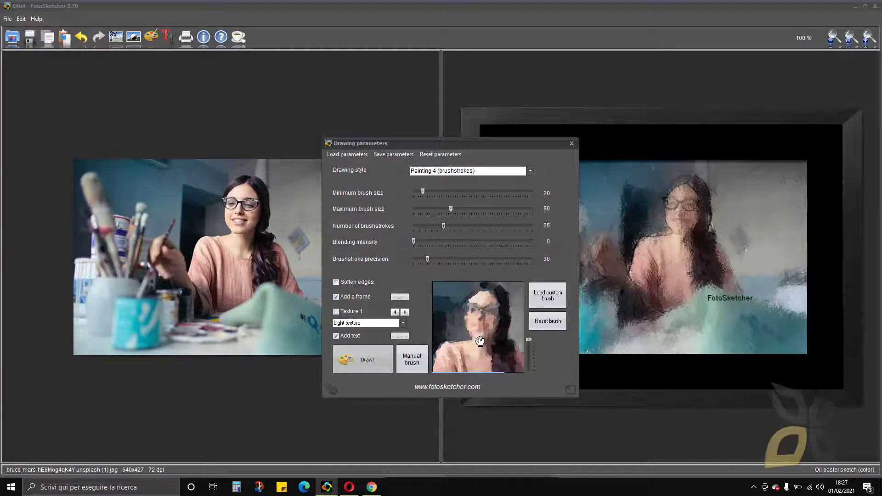
pyautogui.moveTo(449, 266); pyautogui.dragTo(512, 272)
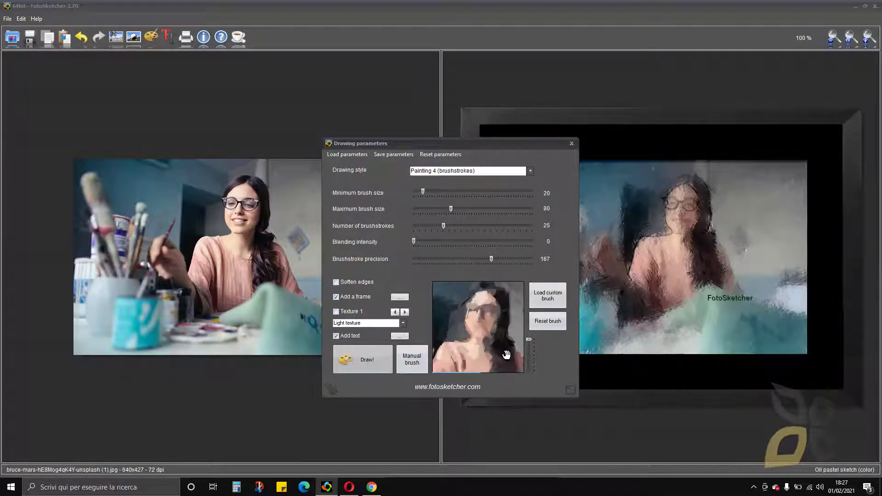
# Render the painter photo as a Painting 4 brushstroke image with Draw!
pyautogui.click(376, 362)
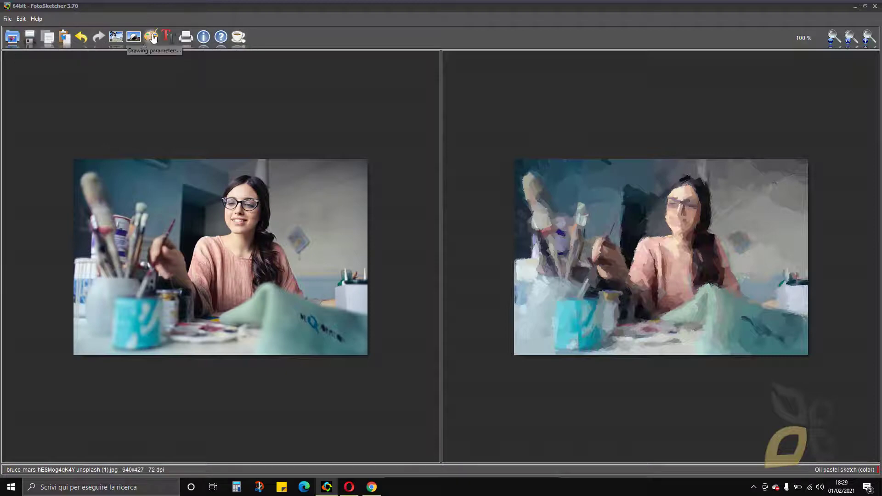
# Move the settings window aside, check the Texture strength options, then close Drawing parameters
pyautogui.moveTo(451, 142)
pyautogui.mouseDown()
pyautogui.moveTo(431, 88)
pyautogui.moveTo(439, 73)
pyautogui.mouseUp()
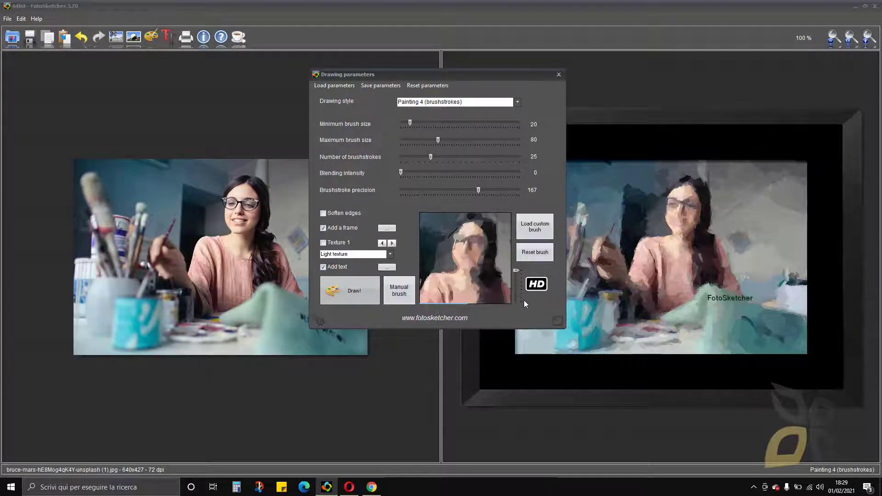
pyautogui.click(391, 256)
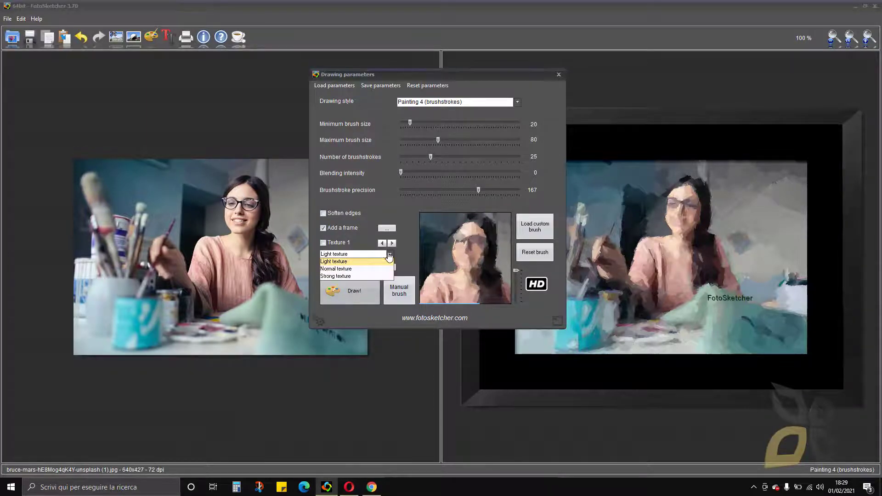
pyautogui.click(559, 74)
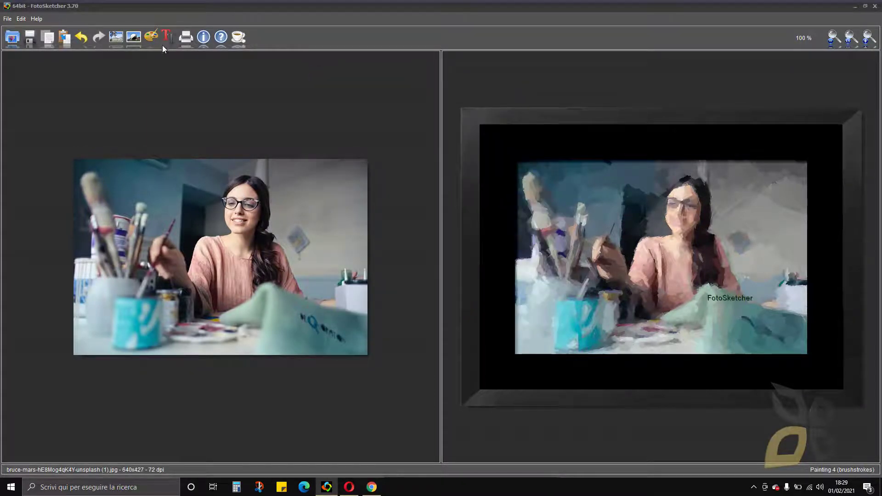
# Set the source photo's luminosity to -22, contrast 96 and saturation 40, previewing the woman's face
pyautogui.click(133, 38)
pyautogui.moveTo(474, 168); pyautogui.dragTo(501, 188)
pyautogui.moveTo(404, 303); pyautogui.dragTo(380, 321)
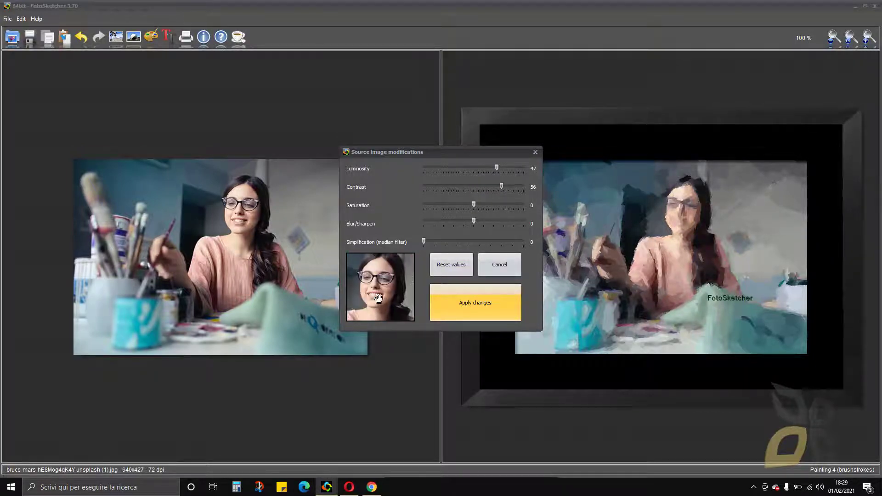
pyautogui.moveTo(513, 190); pyautogui.dragTo(464, 175)
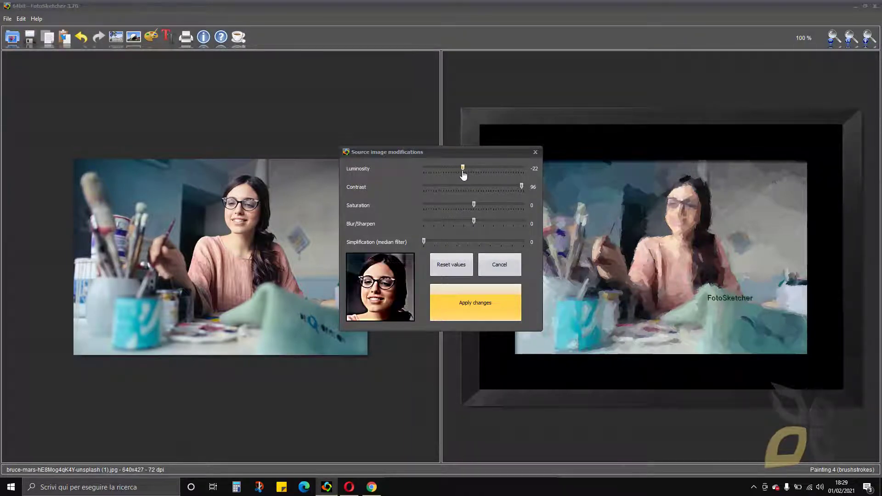
pyautogui.moveTo(475, 206)
pyautogui.mouseDown()
pyautogui.moveTo(422, 212)
pyautogui.moveTo(516, 209)
pyautogui.moveTo(493, 210)
pyautogui.moveTo(509, 229)
pyautogui.moveTo(442, 226)
pyautogui.moveTo(467, 226)
pyautogui.moveTo(481, 254)
pyautogui.moveTo(467, 263)
pyautogui.mouseUp()
# Apply the source photo changes, preview the woman's face as brushstrokes, and close Drawing parameters
pyautogui.click(474, 311)
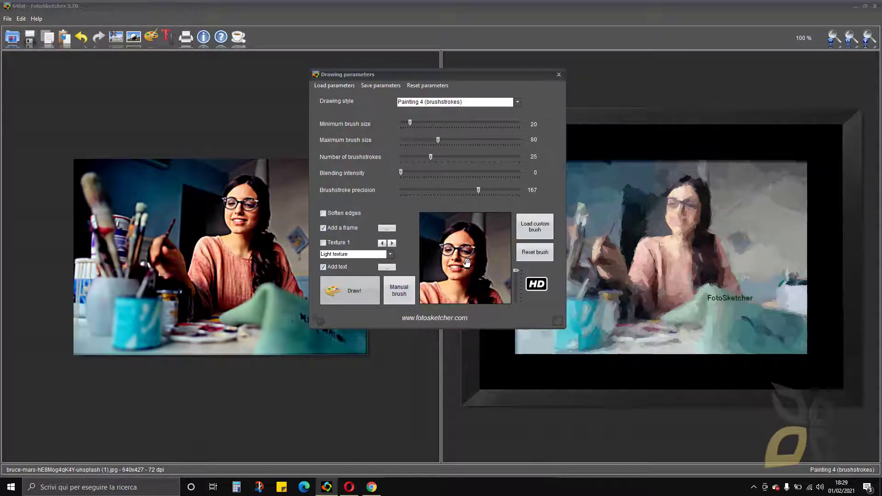
pyautogui.click(222, 220)
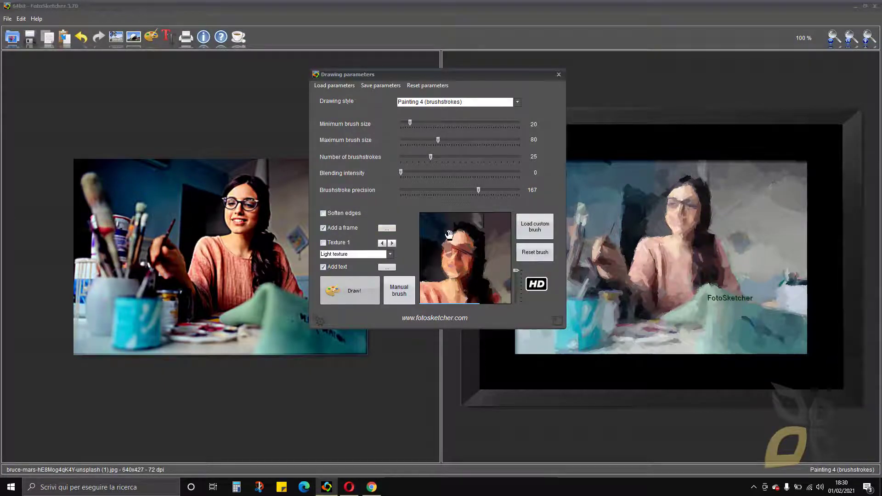
pyautogui.click(559, 75)
# Zoom and pan both panes to compare the adjusted photo and brushstroke painting up close
pyautogui.moveTo(187, 219)
pyautogui.mouseDown()
pyautogui.moveTo(150, 228)
pyautogui.moveTo(194, 194)
pyautogui.moveTo(170, 228)
pyautogui.moveTo(160, 180)
pyautogui.moveTo(160, 332)
pyautogui.moveTo(170, 252)
pyautogui.moveTo(149, 276)
pyautogui.mouseUp()
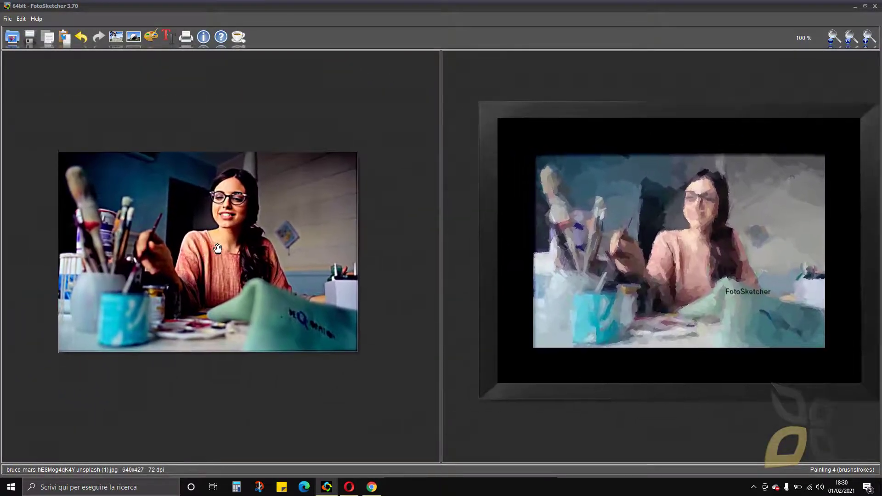
pyautogui.scroll(5, 217, 248)
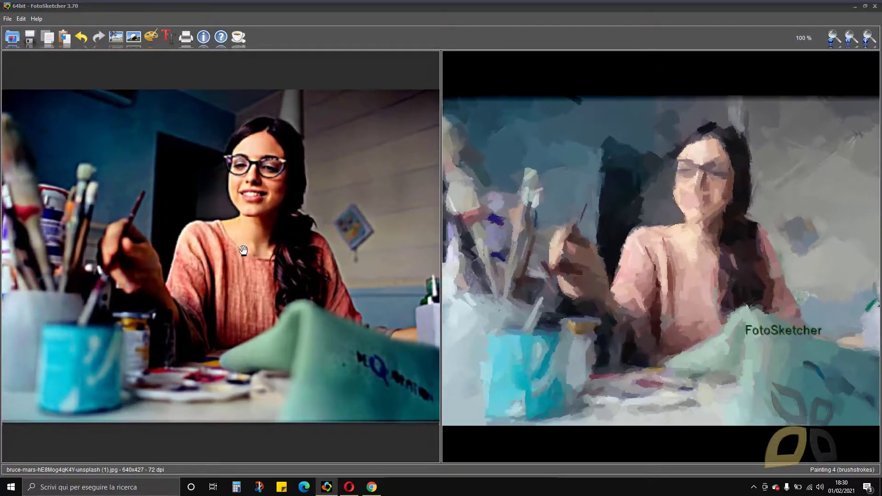
pyautogui.scroll(3, 244, 250)
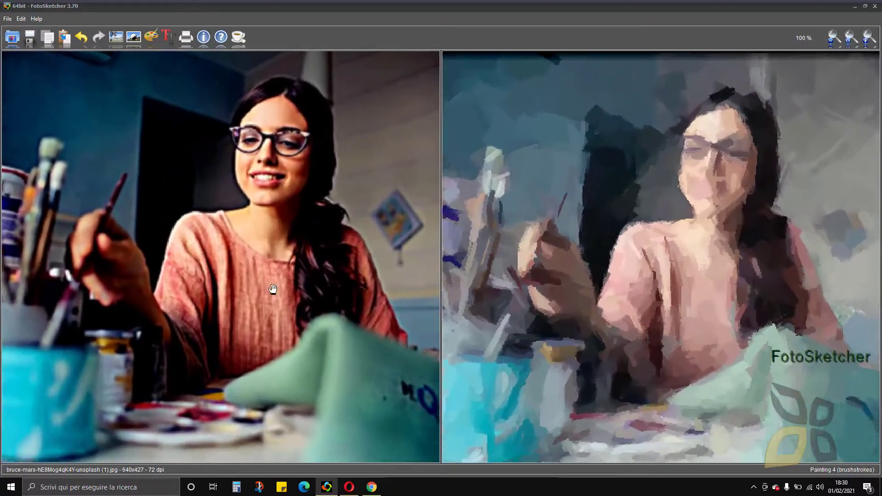
pyautogui.moveTo(321, 323); pyautogui.dragTo(248, 331)
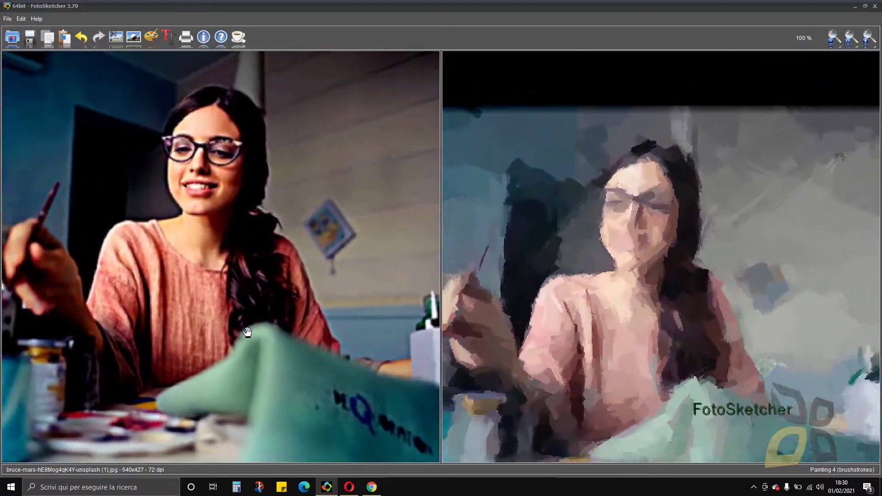
pyautogui.scroll(-4, 248, 332)
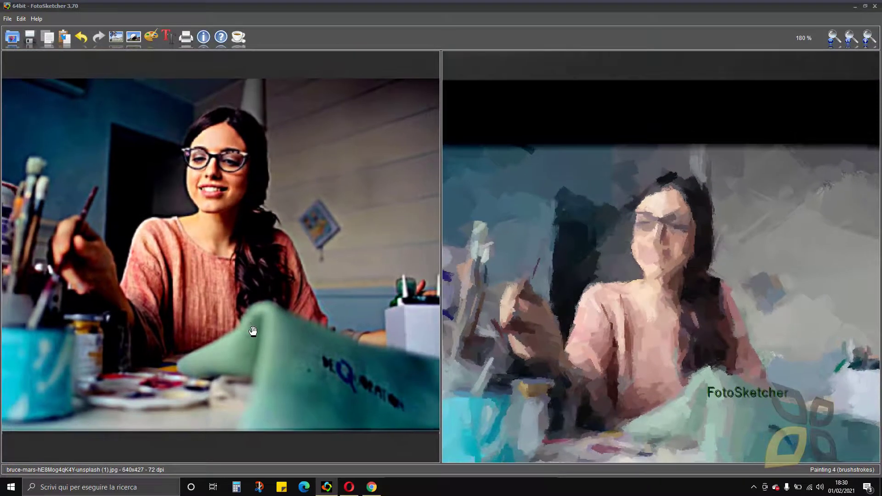
pyautogui.scroll(-3, 252, 331)
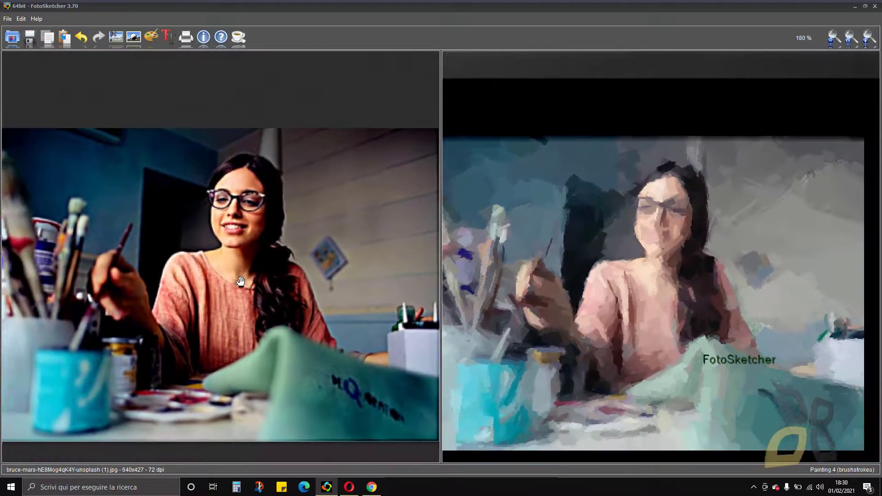
pyautogui.scroll(2, 244, 285)
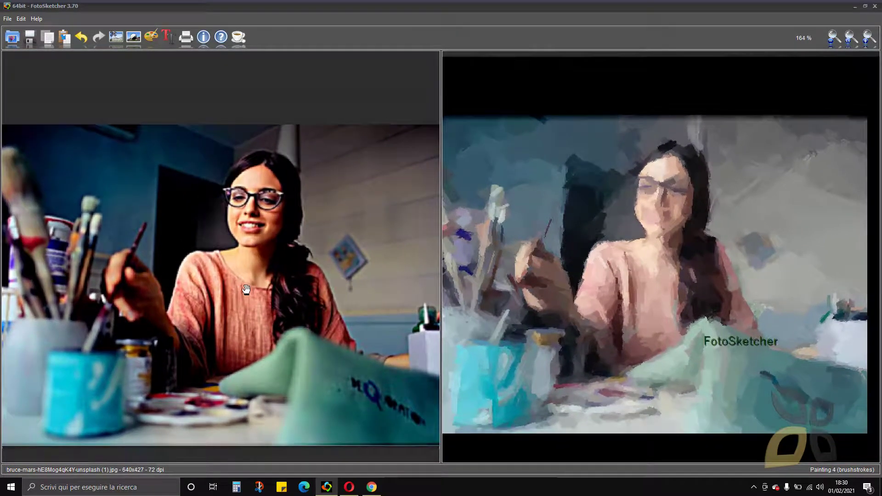
pyautogui.moveTo(247, 289); pyautogui.dragTo(256, 275)
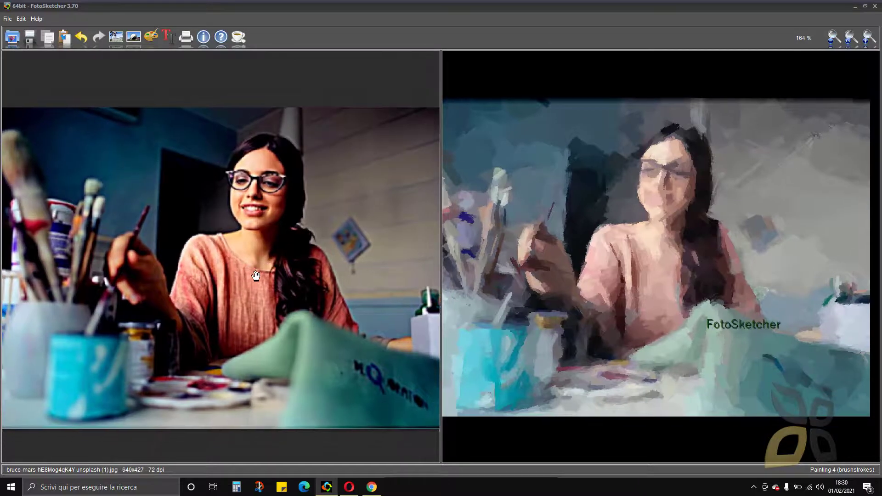
pyautogui.scroll(-2, 256, 275)
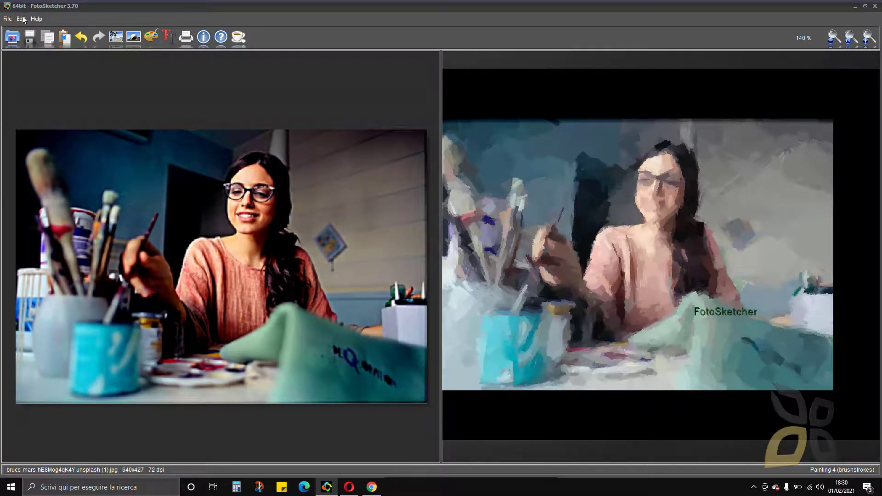
# Open the Edit menu, dismiss it without running a command, and rezoom the images
pyautogui.click(21, 18)
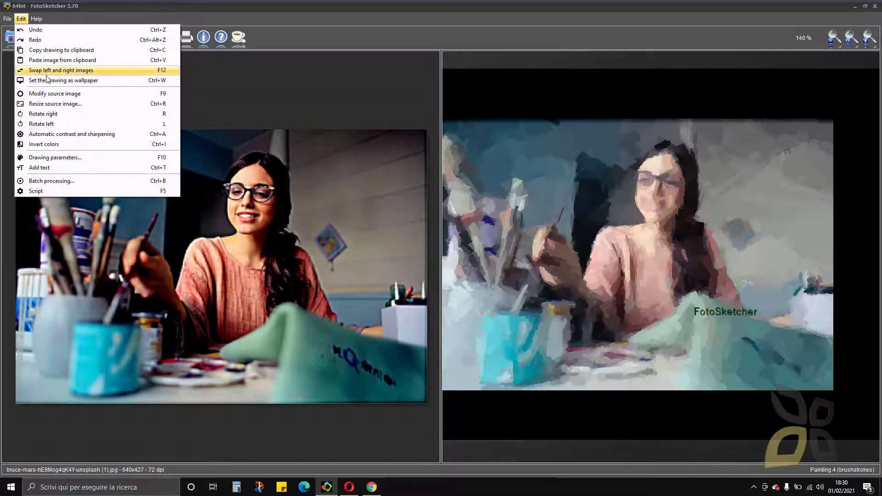
pyautogui.click(173, 7)
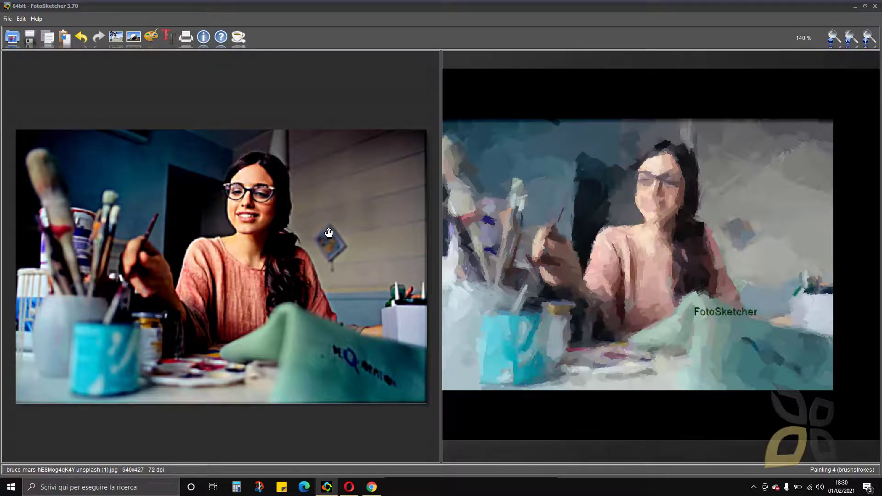
pyautogui.scroll(-1, 329, 232)
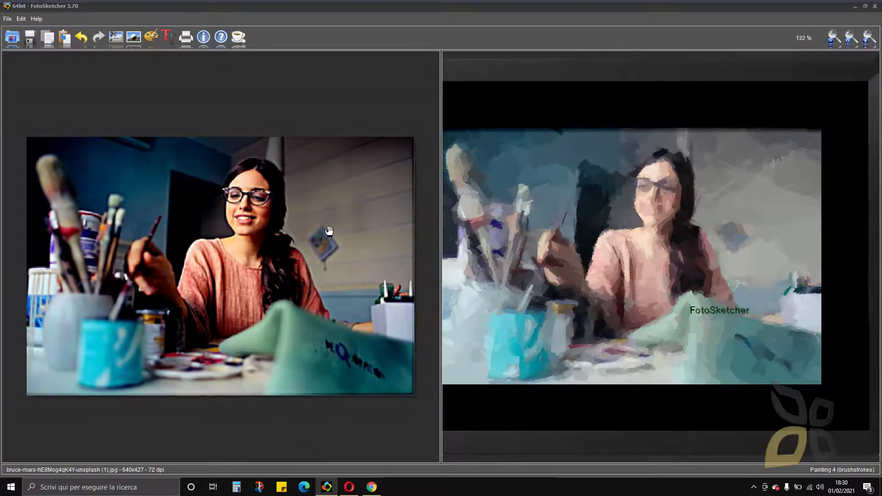
pyautogui.scroll(-2, 330, 232)
pyautogui.scroll(1, 239, 271)
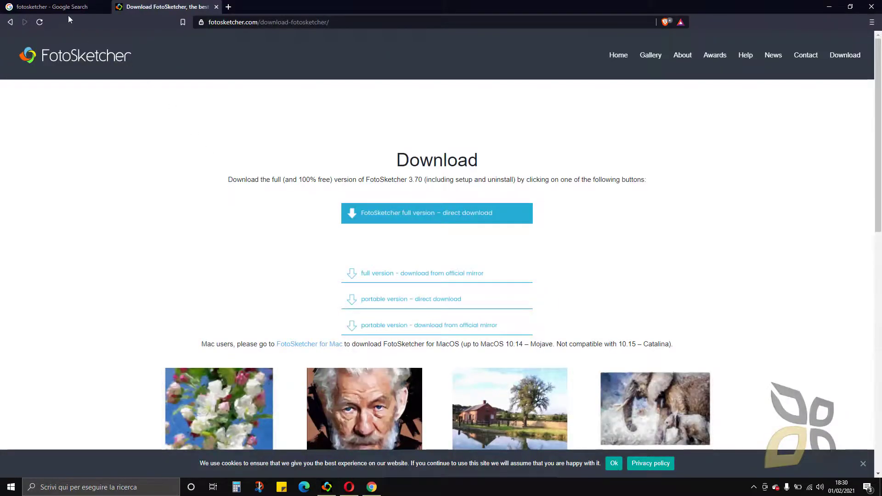
# Bring Chrome forward, open a new tab and enter 'jbtu' to load the jbdtube channel
pyautogui.click(373, 488)
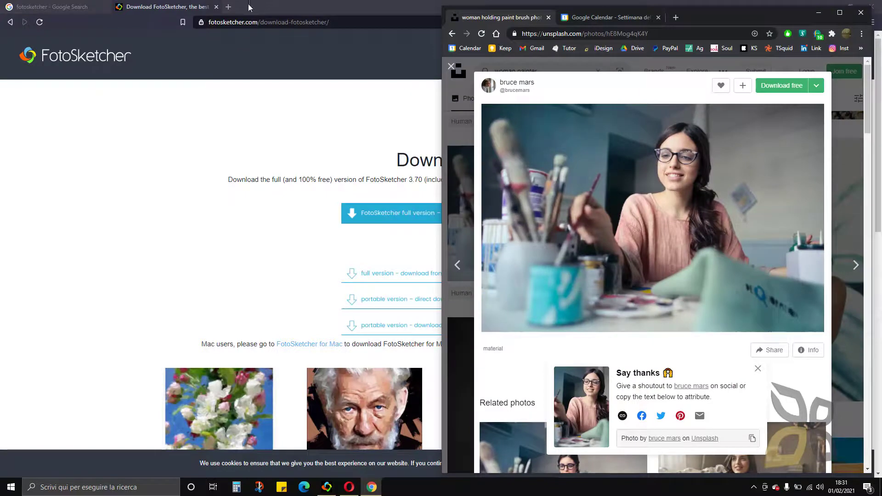
pyautogui.click(229, 8)
pyautogui.write('jbtu')
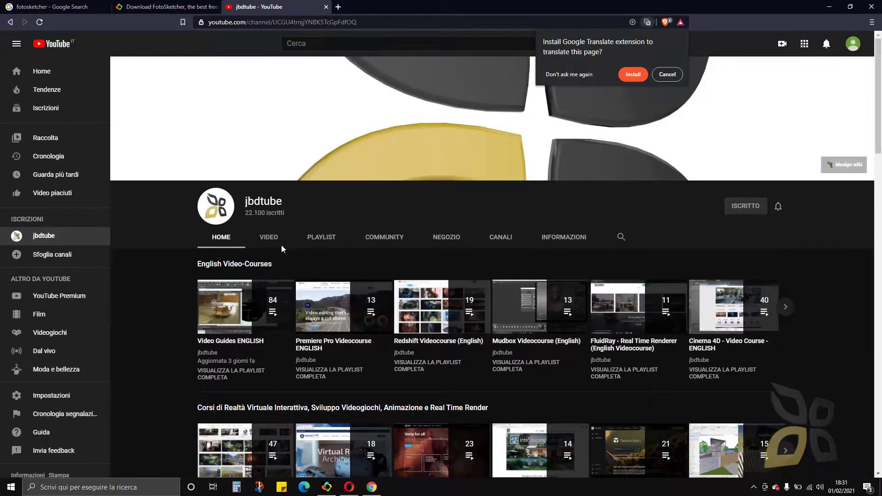
# Show the channel's playlists and browse the English Video-Courses shelf
pyautogui.click(316, 245)
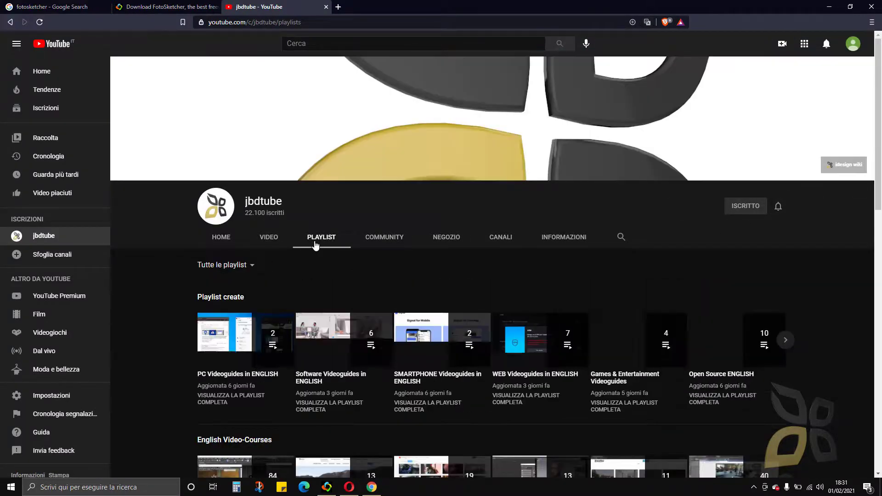
pyautogui.scroll(-2, 330, 258)
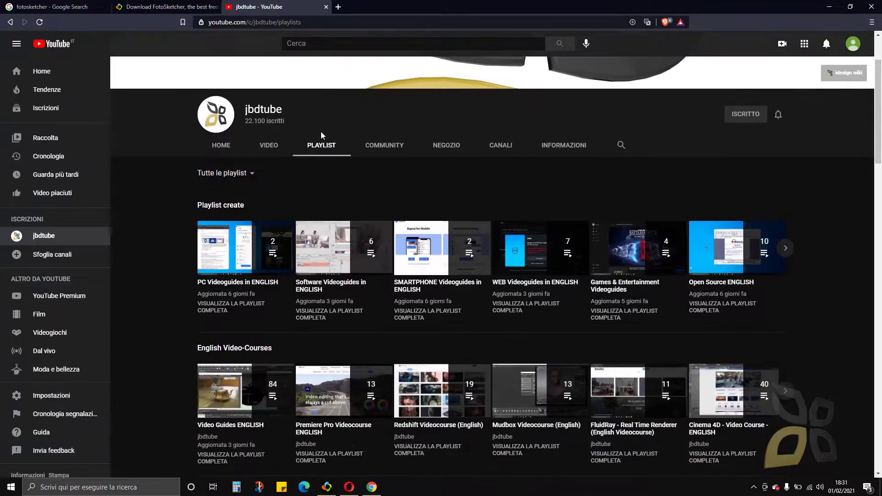
pyautogui.scroll(-2, 325, 151)
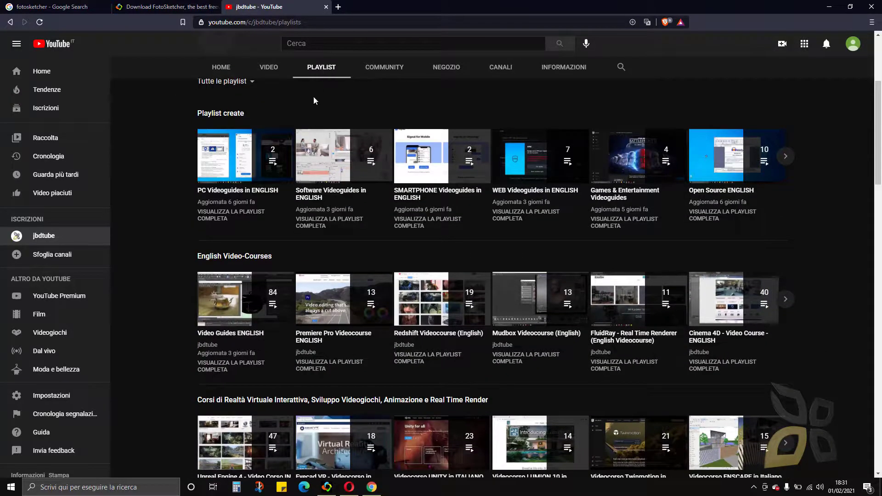
pyautogui.moveTo(198, 256); pyautogui.dragTo(288, 253)
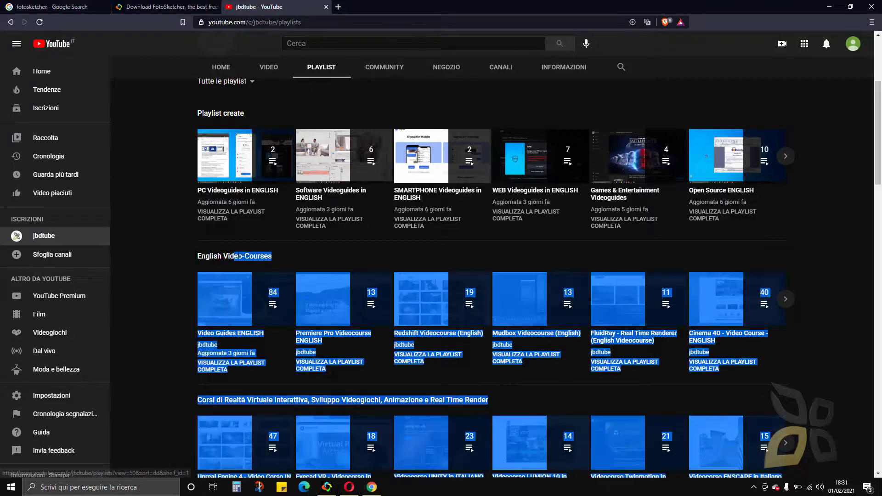
pyautogui.click(286, 256)
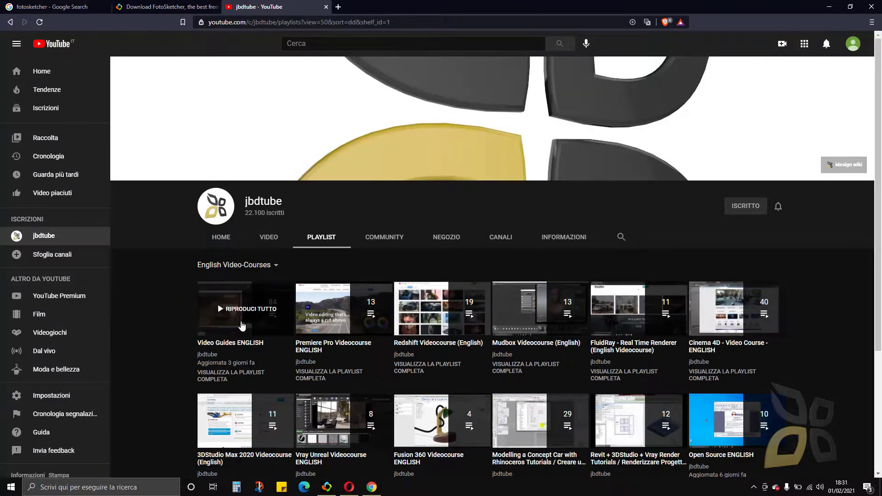
pyautogui.scroll(-3, 413, 304)
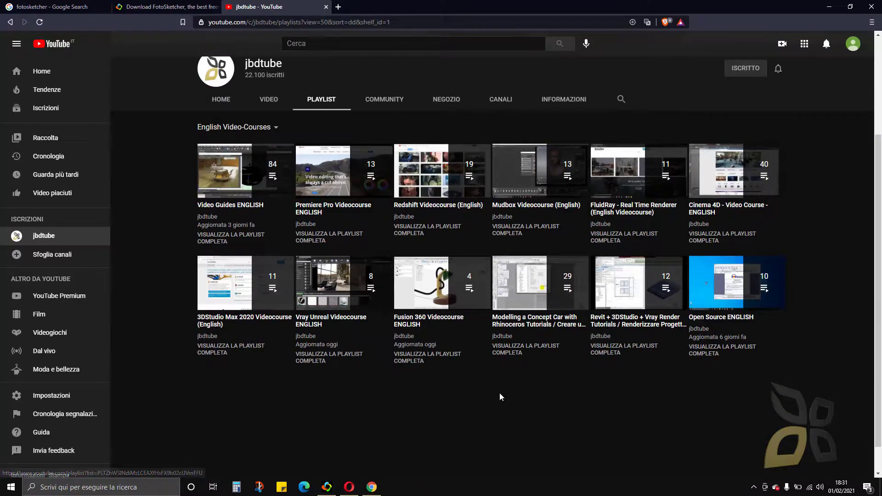
pyautogui.scroll(3, 500, 395)
# Return to all playlists, then view the Community posts and the Store merchandise
pyautogui.hotkey('alt', 'Left')
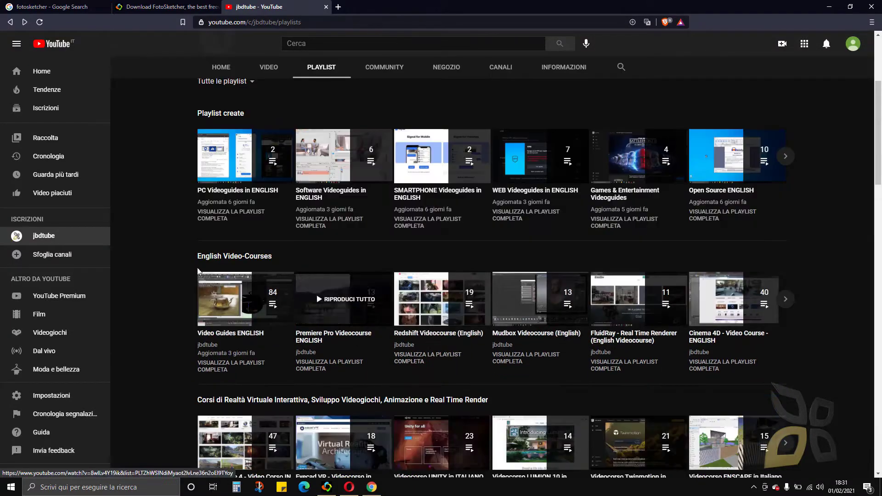
pyautogui.scroll(4, 478, 276)
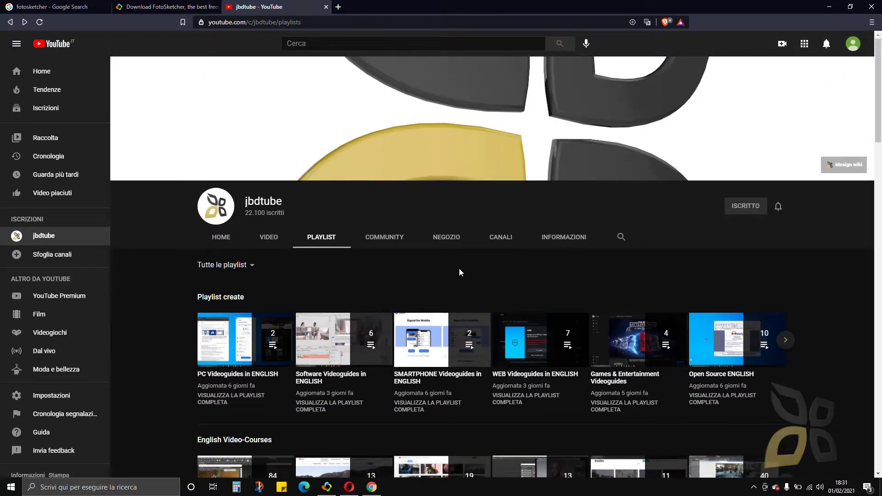
pyautogui.click(398, 243)
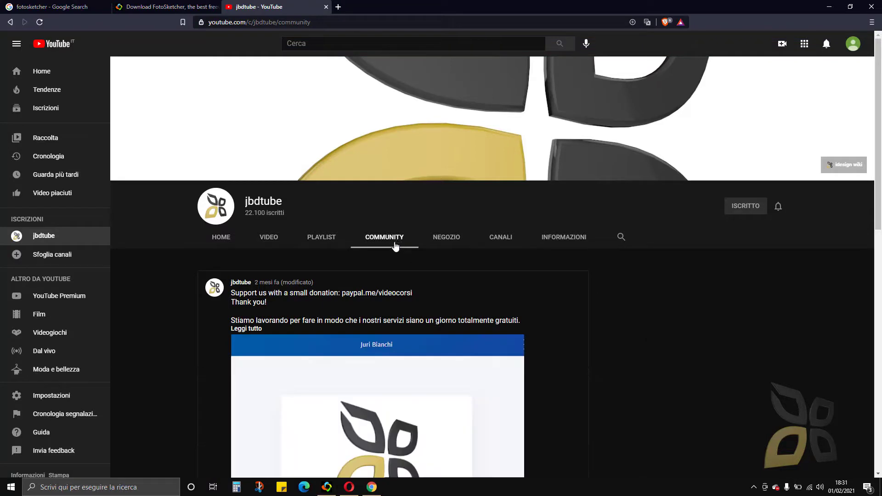
pyautogui.click(448, 245)
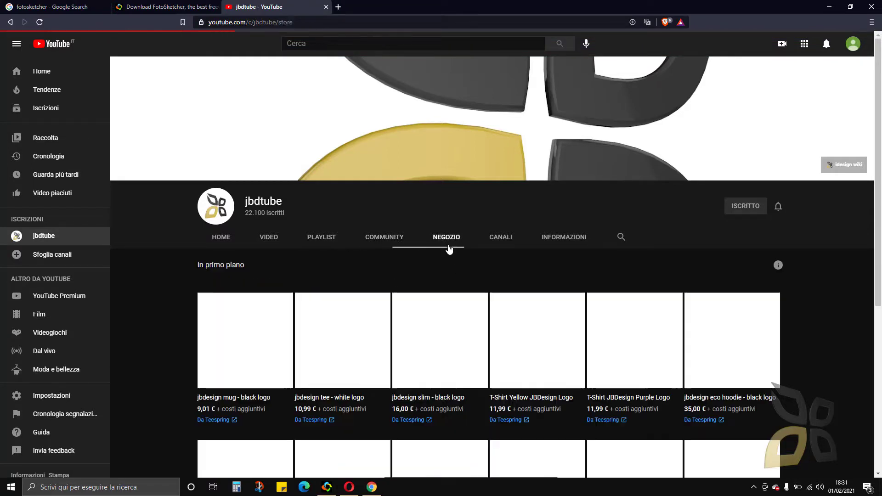